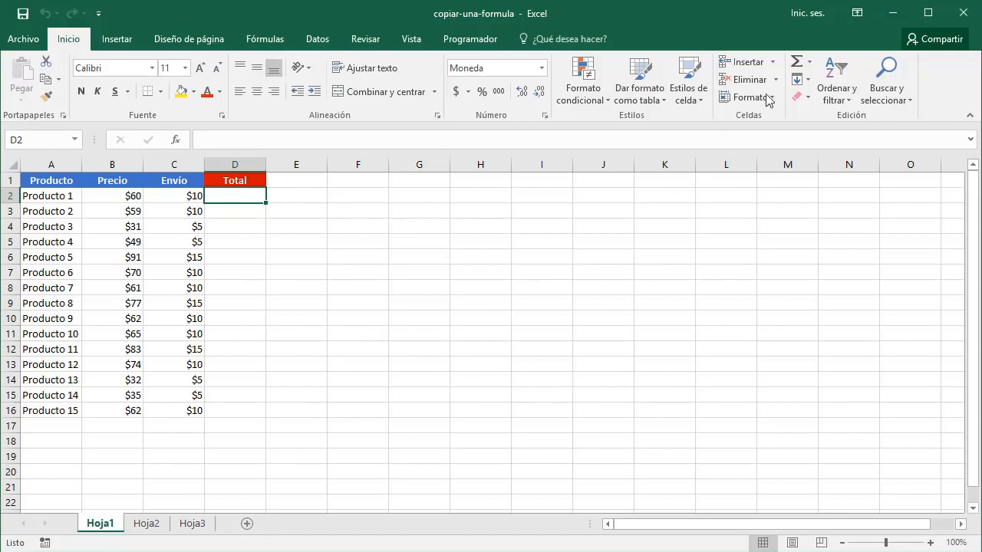
Total Producto 1's price and shipping in D2 with =SUMA(B2:C2) and fill the formula down to D3
left_click(798, 61)
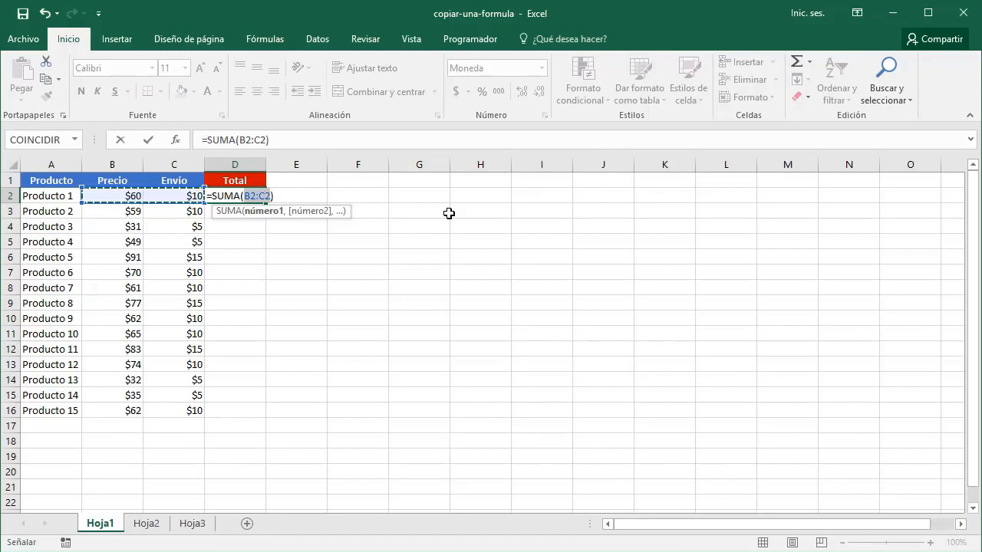
key("Return")
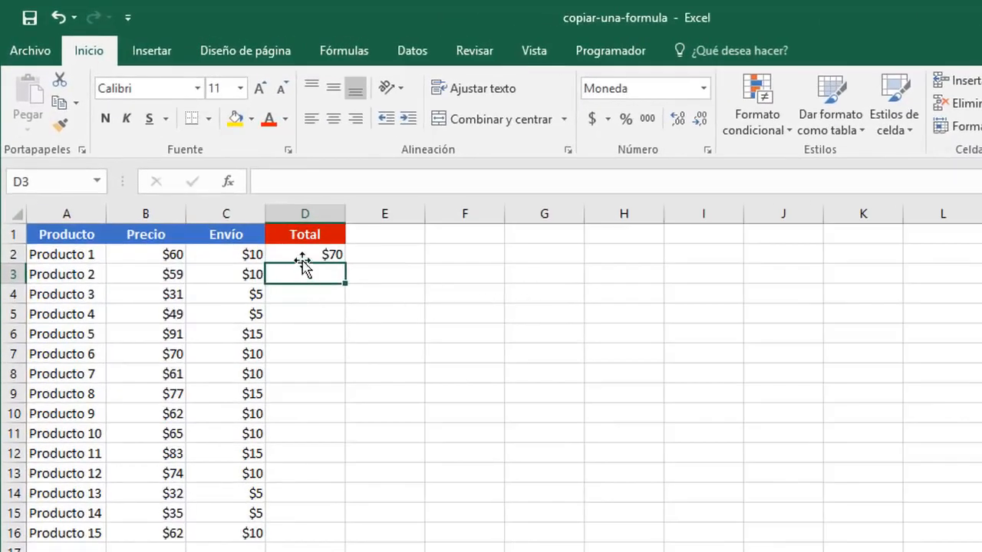
left_click(304, 254)
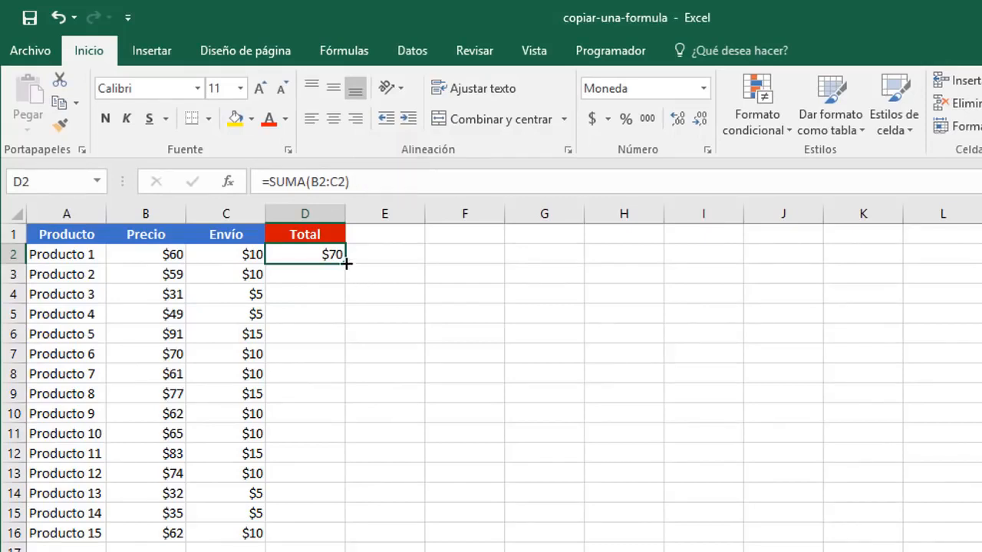
left_click_drag(343, 275, 348, 283)
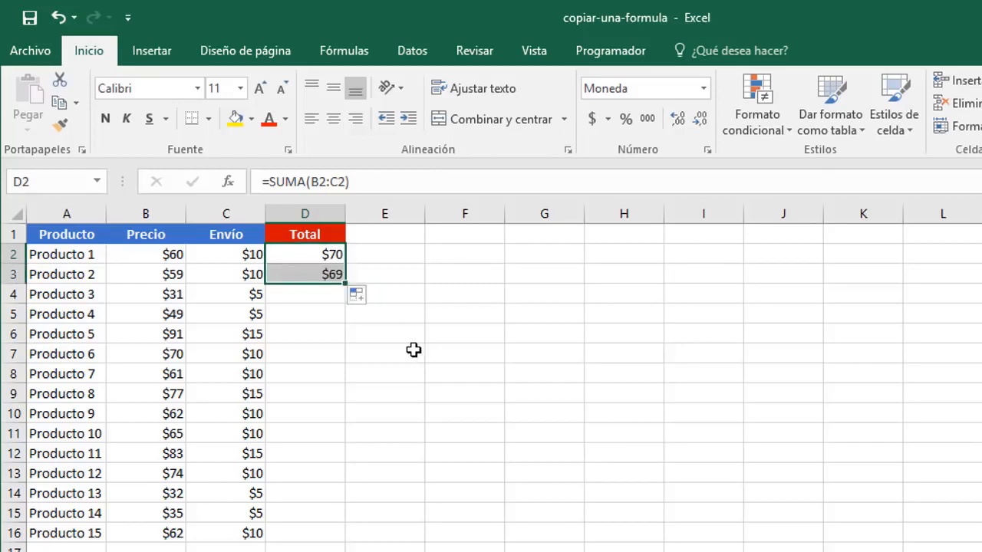
Compare the formulas in D3 and D2, and fill D3's formula down to D4
left_click(311, 278)
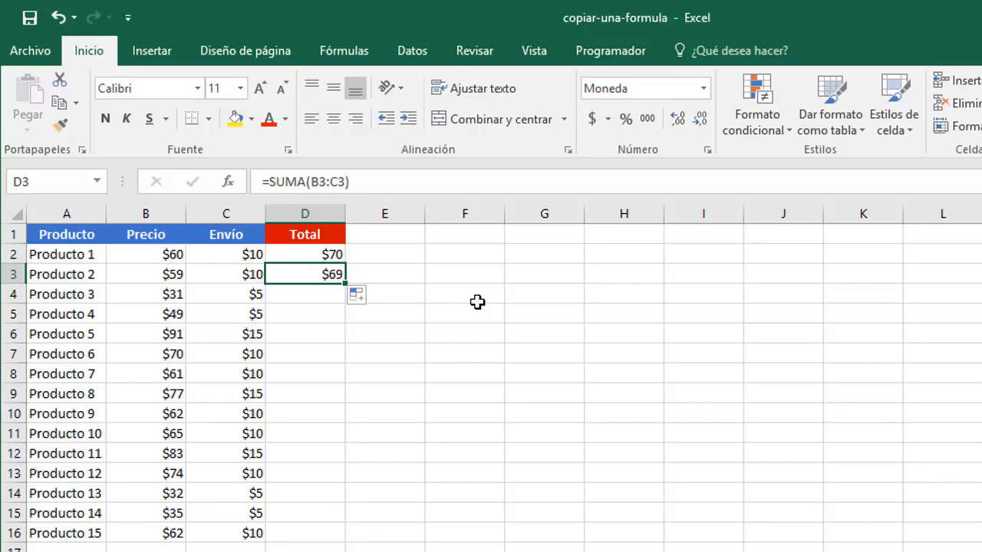
left_click(335, 254)
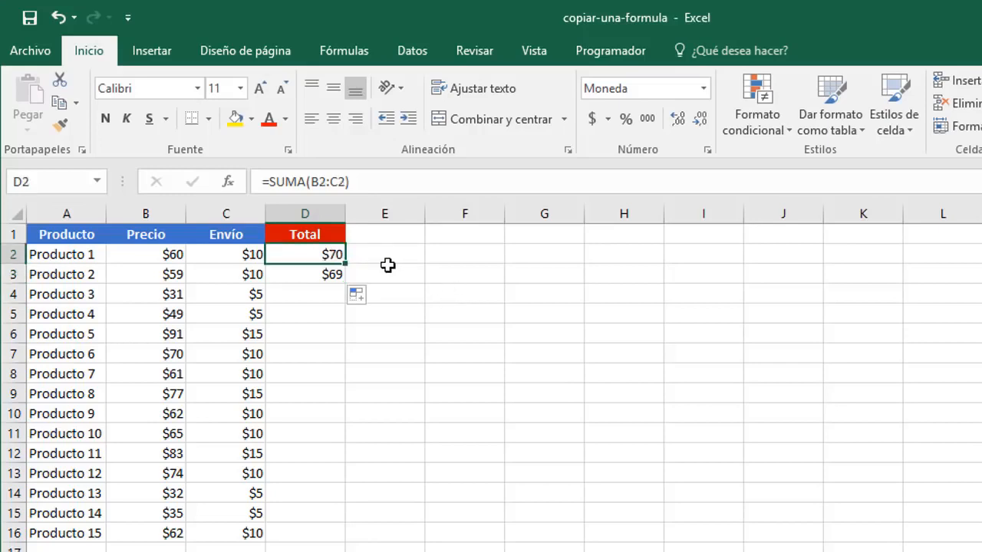
left_click(308, 278)
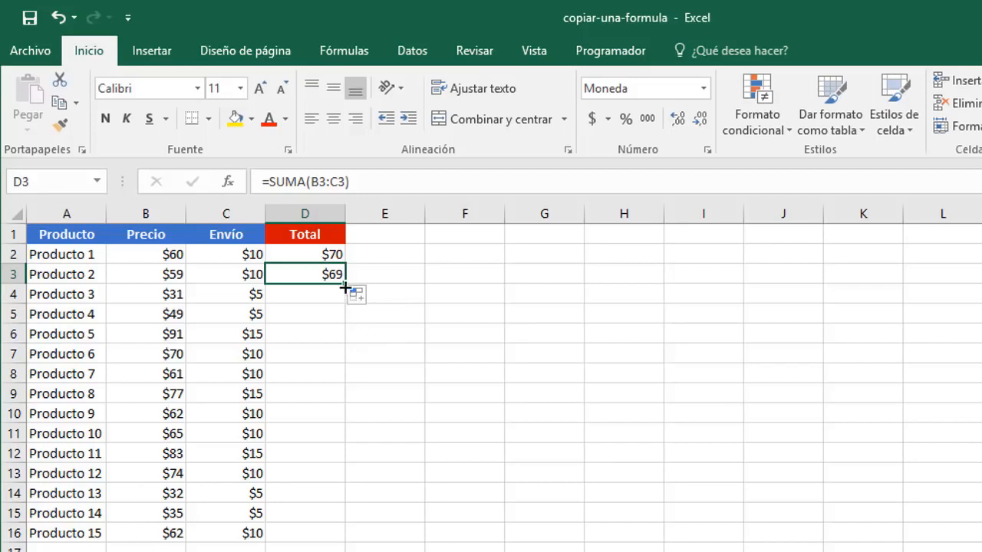
left_click_drag(342, 297, 339, 315)
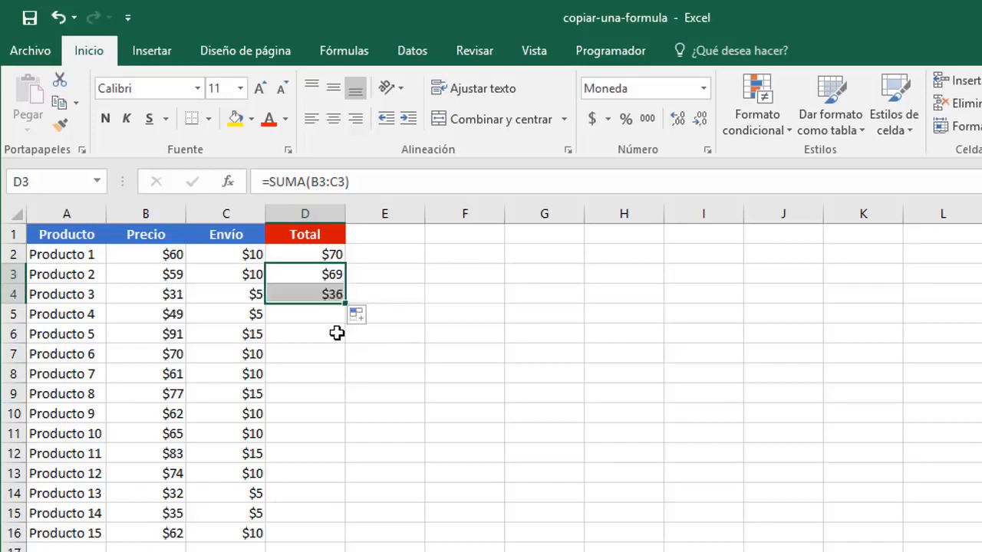
Fill the formula in D4 down to D16 and check the copied formula in D5
left_click(329, 294)
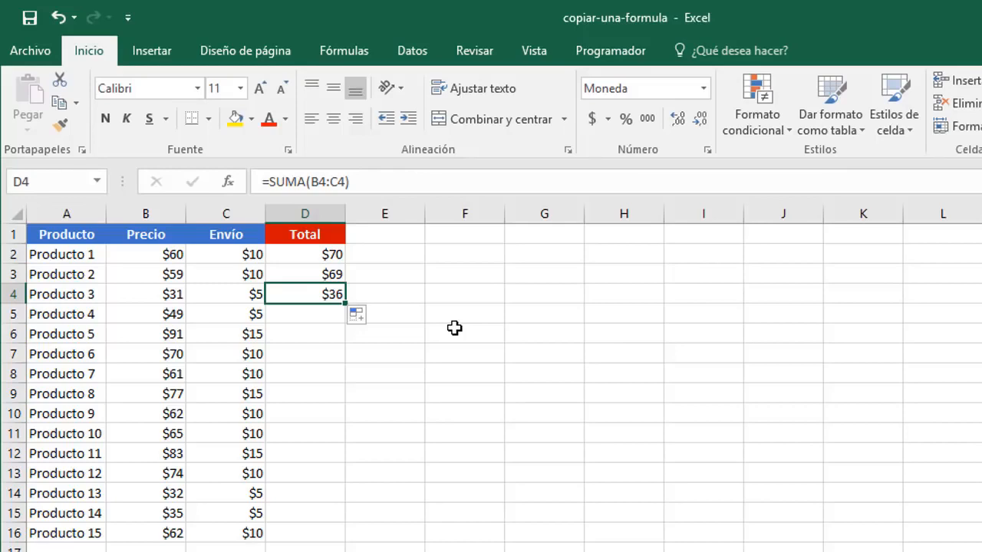
left_click_drag(346, 305, 338, 540)
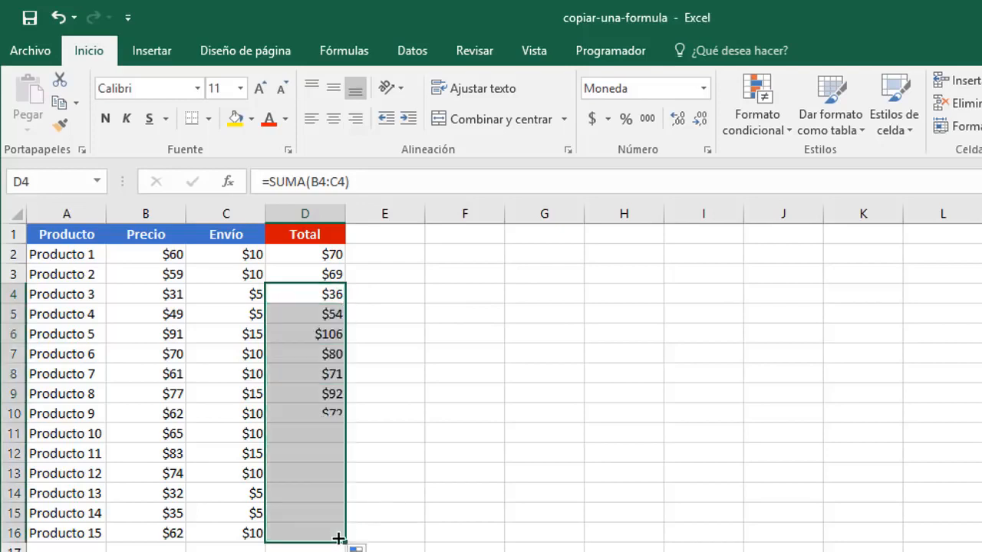
left_click(335, 315)
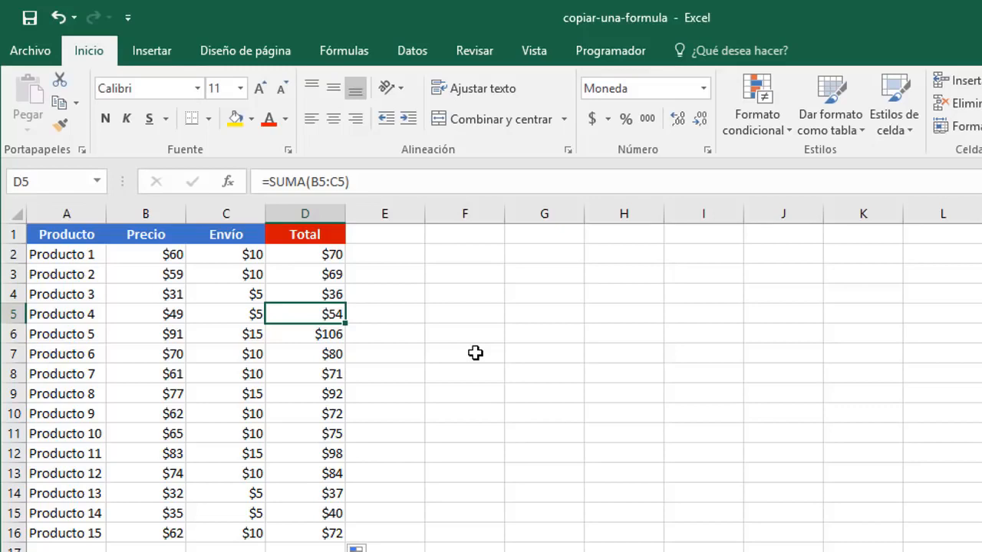
Copy the formula in D2 across to E2 and compare the cell references in both formulas
left_click(322, 254)
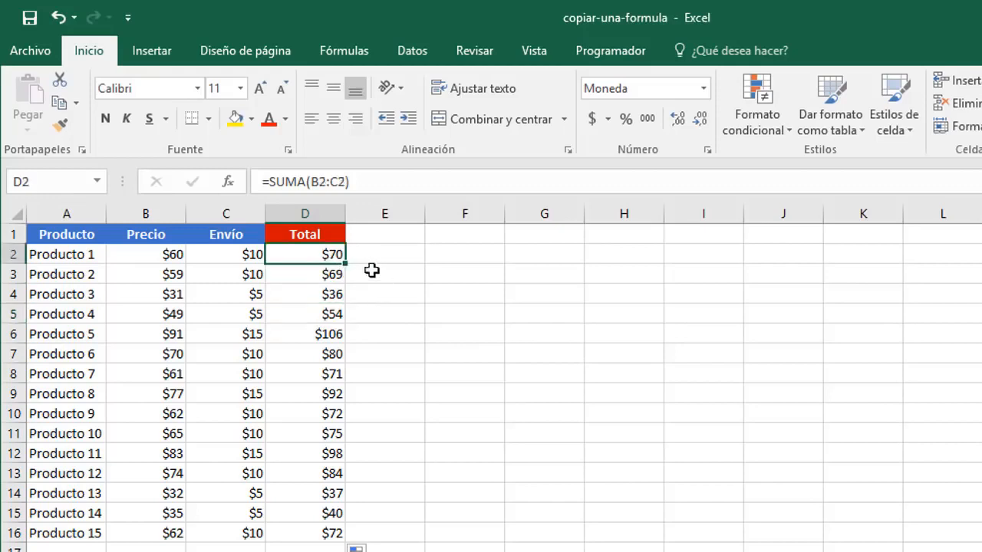
left_click_drag(345, 263, 409, 272)
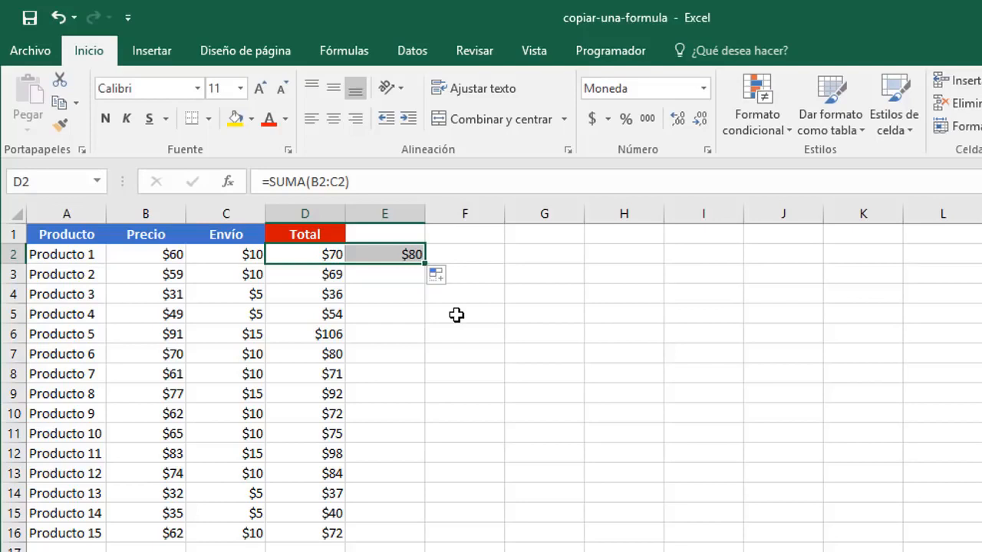
left_click(395, 255)
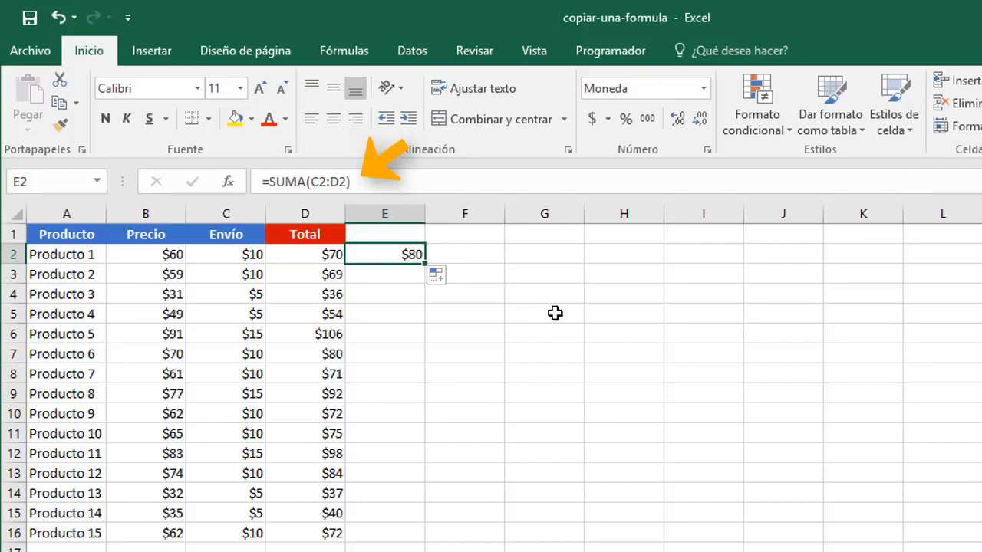
left_click(310, 255)
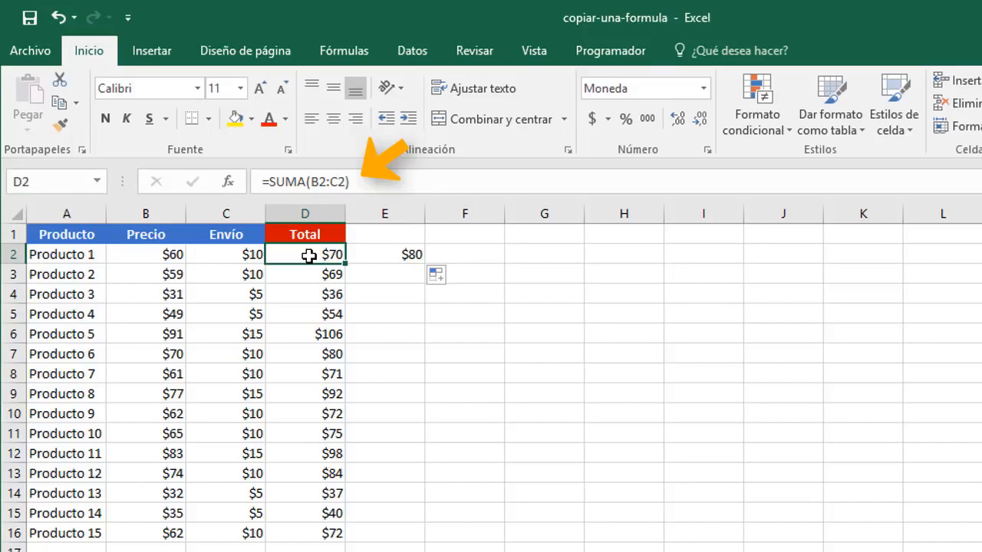
left_click(398, 259)
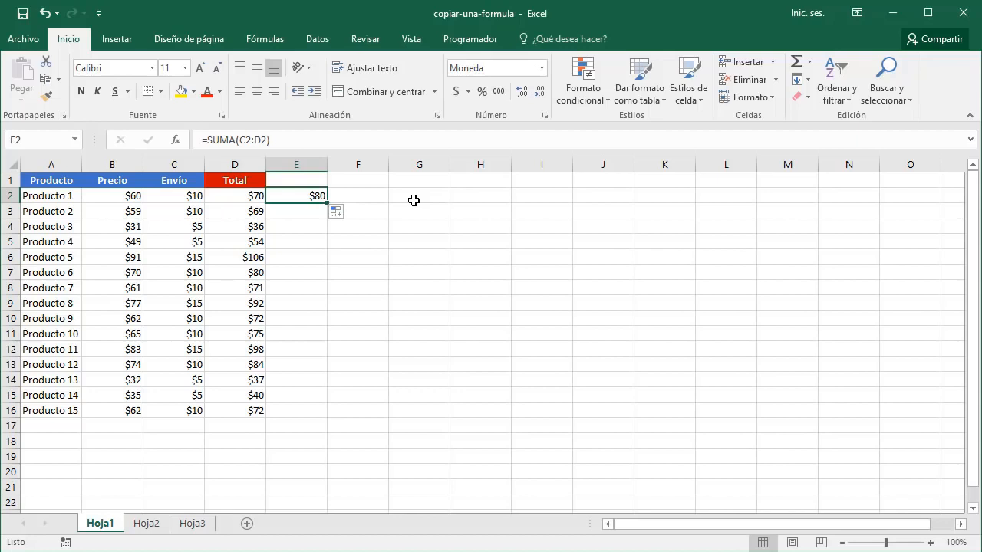
On sheet Hoja2, enter =SUMA(B2:C2)*(100%+F2) in D2 to total Producto 1 with the tax rate
left_click(145, 523)
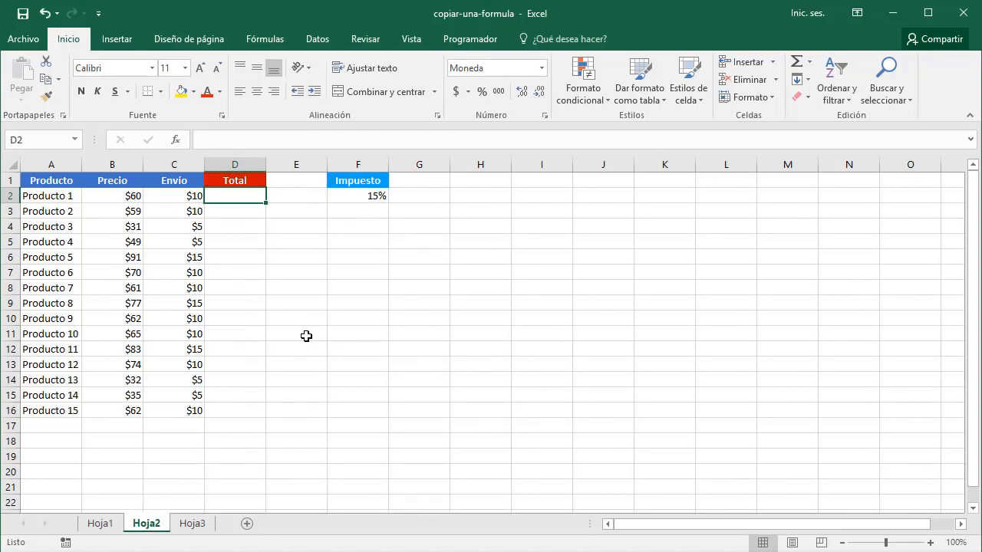
left_click(351, 197)
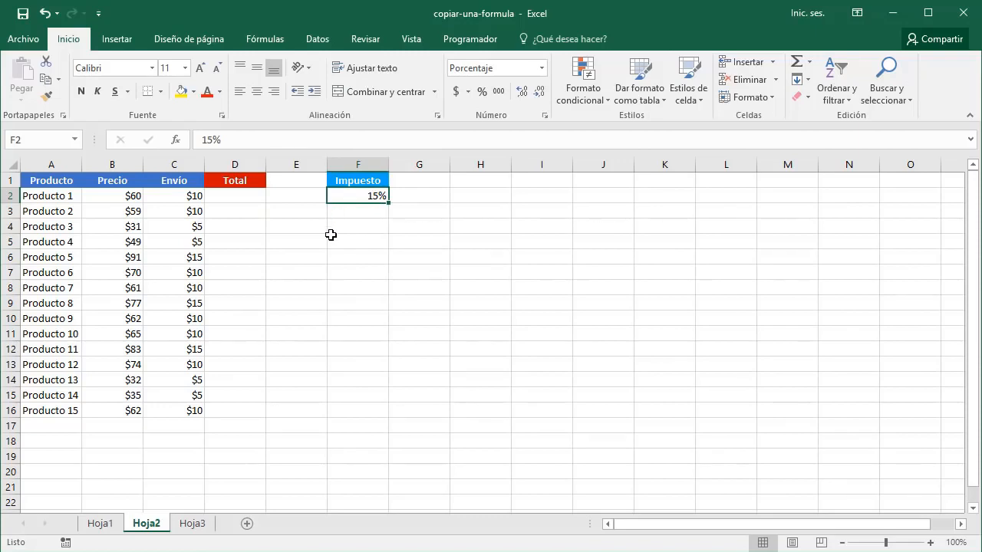
left_click(240, 200)
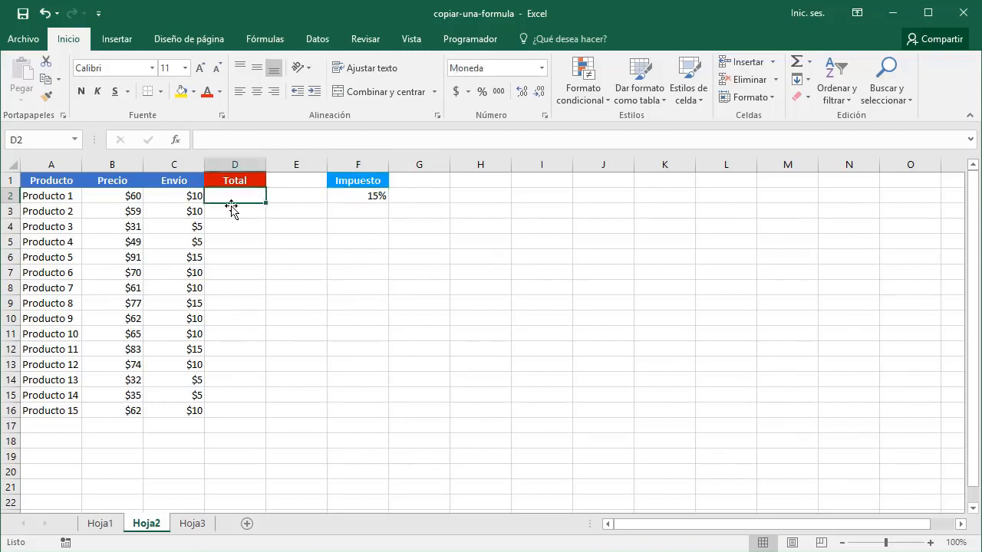
left_click(797, 62)
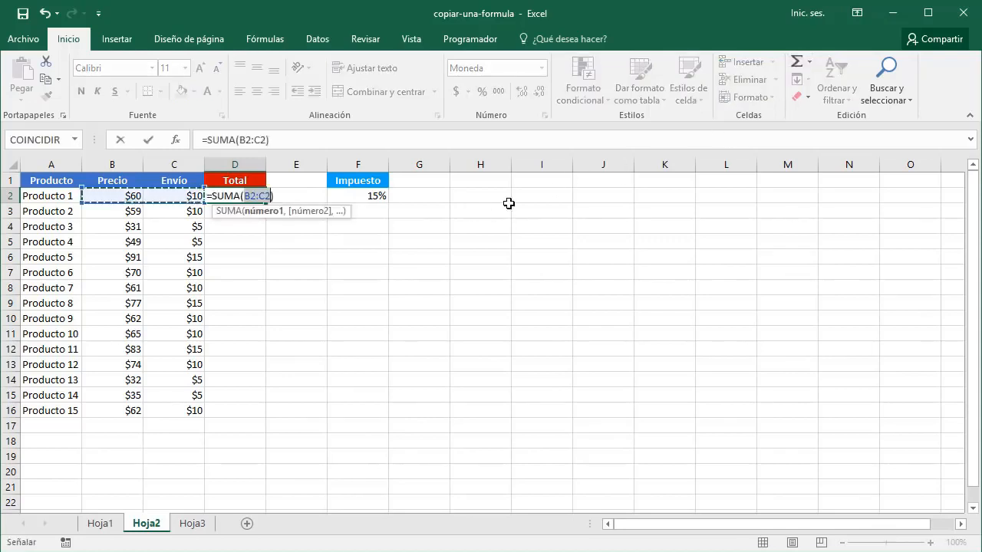
left_click(320, 140)
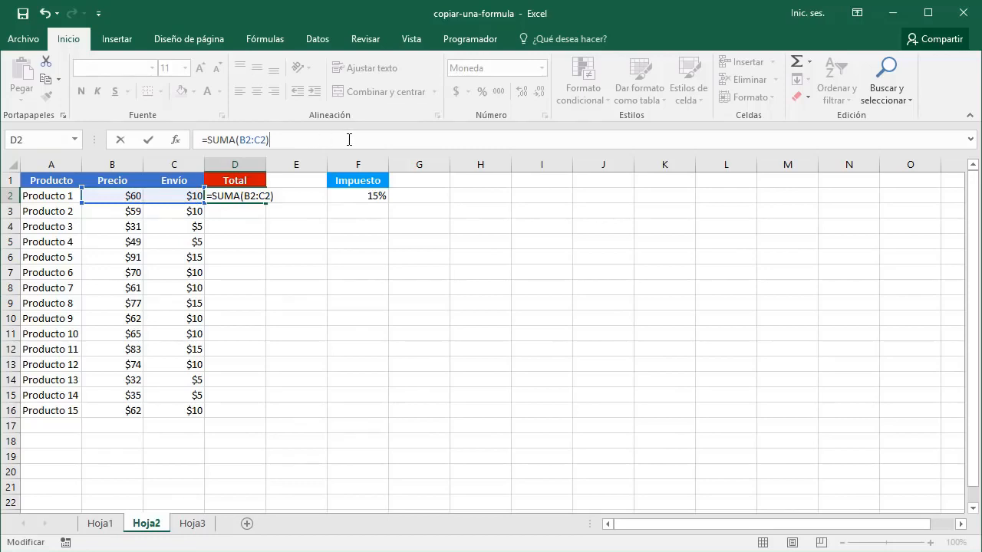
type("*(100%+F2)")
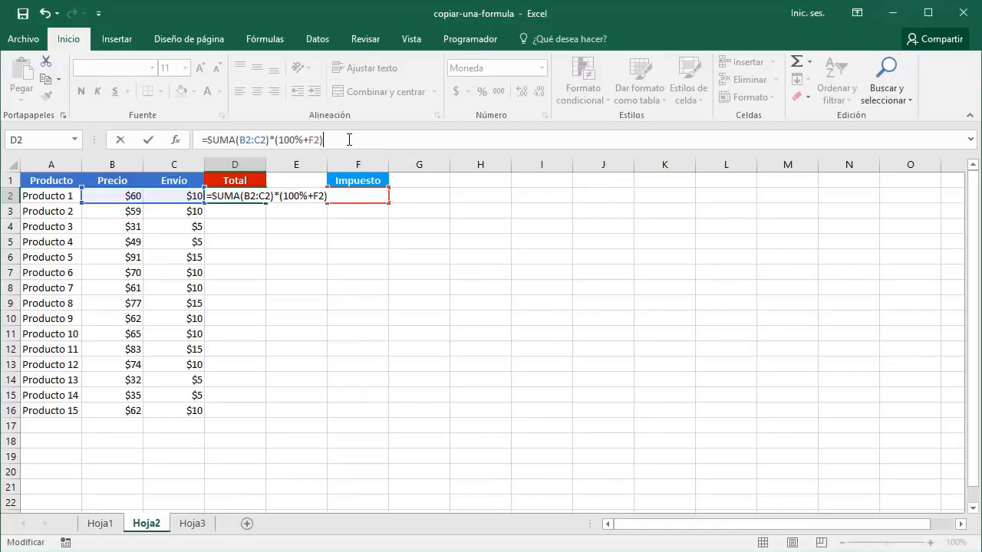
key("Return")
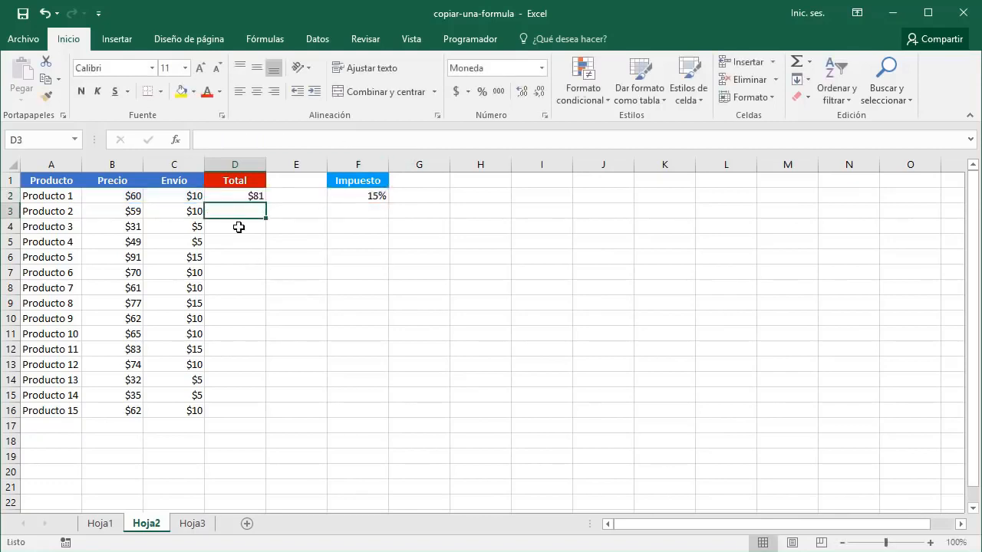
Show the total in D2 with two decimals and fill its formula down to D16
left_click(236, 194)
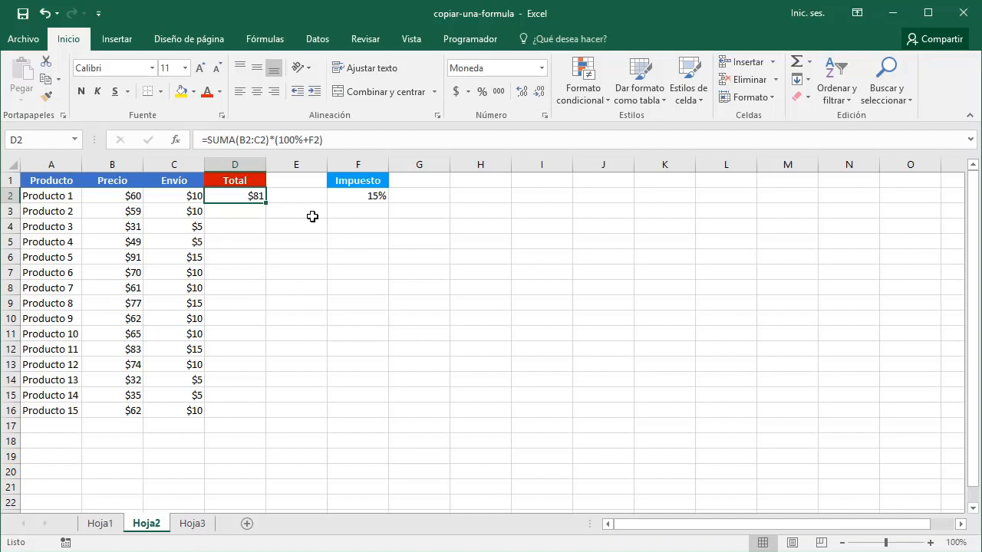
left_click(526, 95)
left_click(526, 95)
left_click_drag(266, 203, 264, 414)
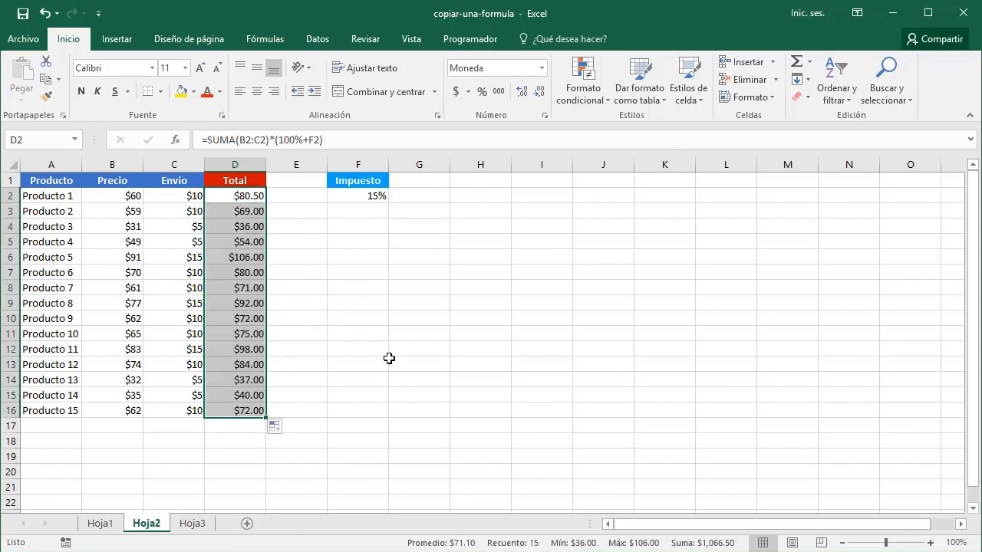
Examine which tax cell the copied formulas in D3, D4 and D5 refer to
left_click(218, 211)
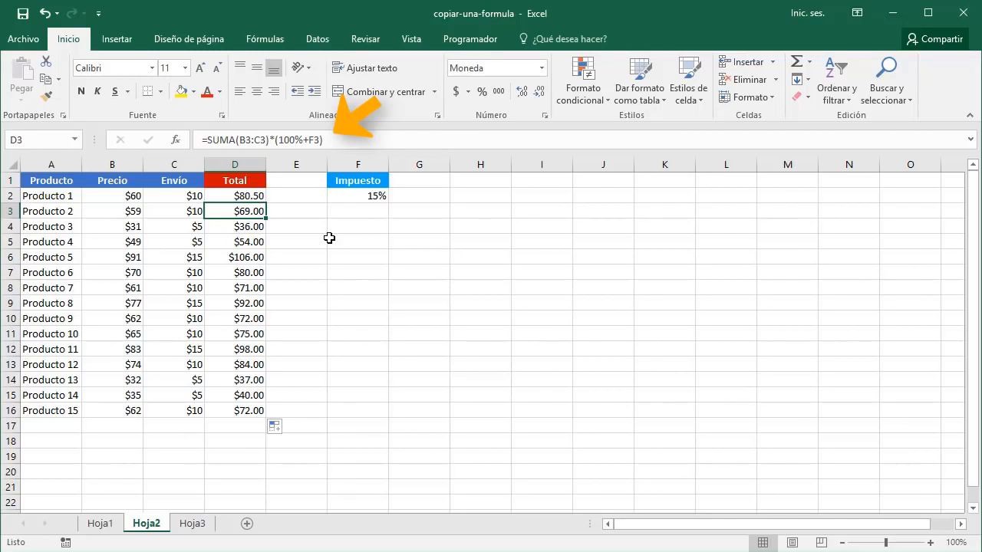
left_click(230, 228)
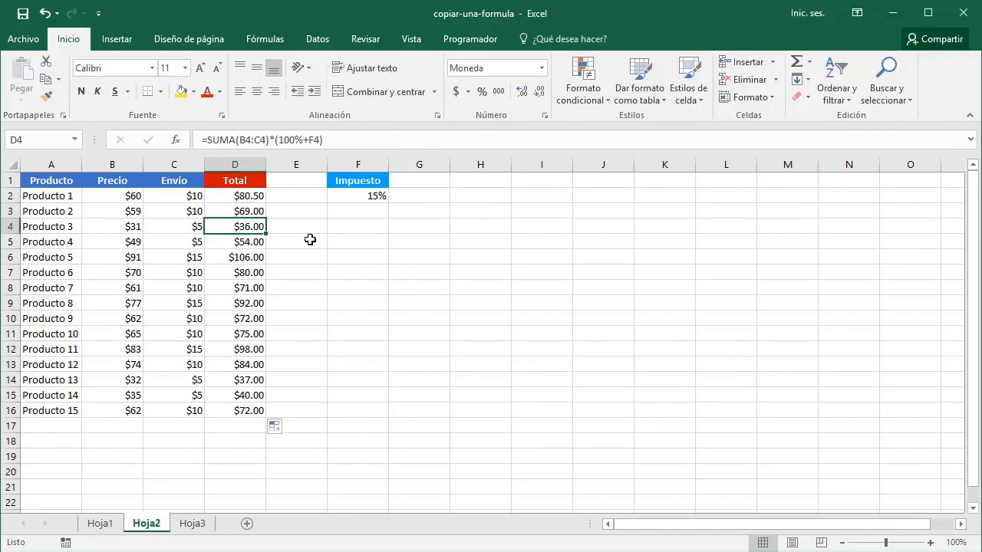
left_click(229, 244)
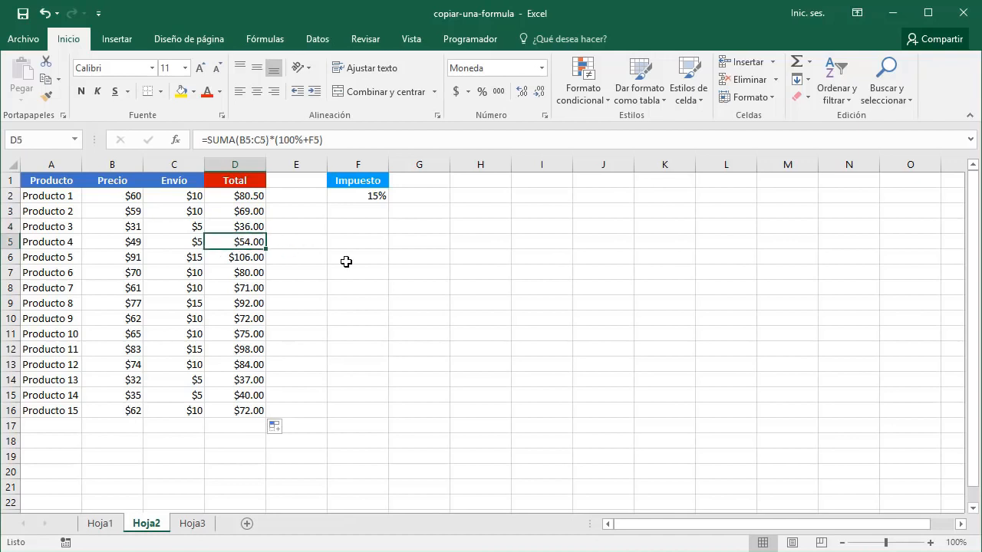
Try filling the 15% tax rate from F2 down to F16, and clear the copies in F3:F16
left_click(363, 197)
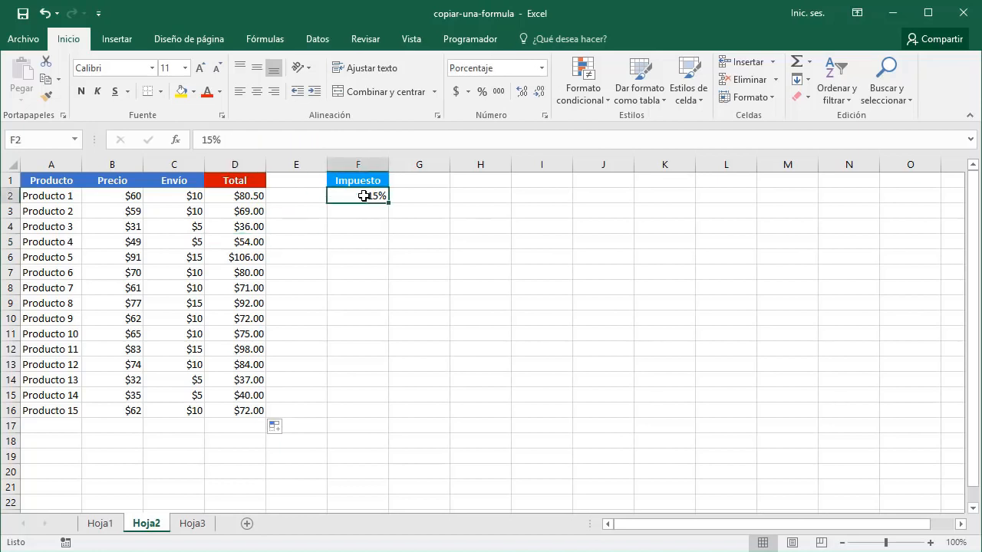
left_click_drag(389, 203, 392, 418)
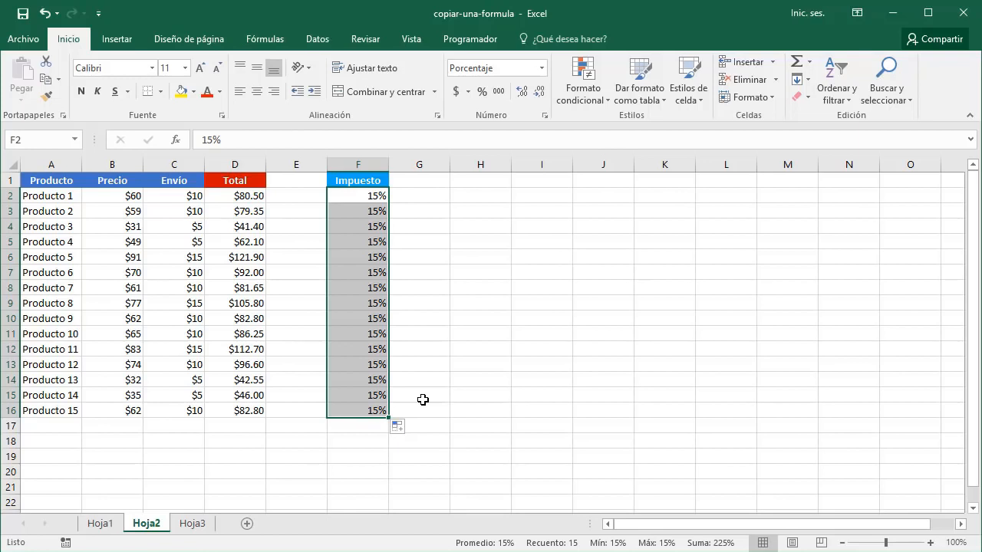
left_click(373, 411)
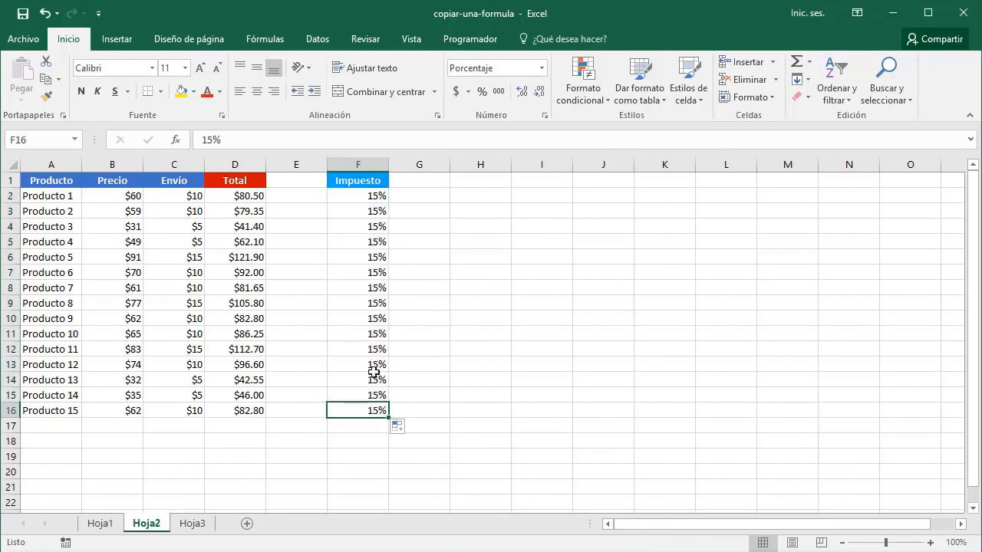
left_click(373, 213, "shift")
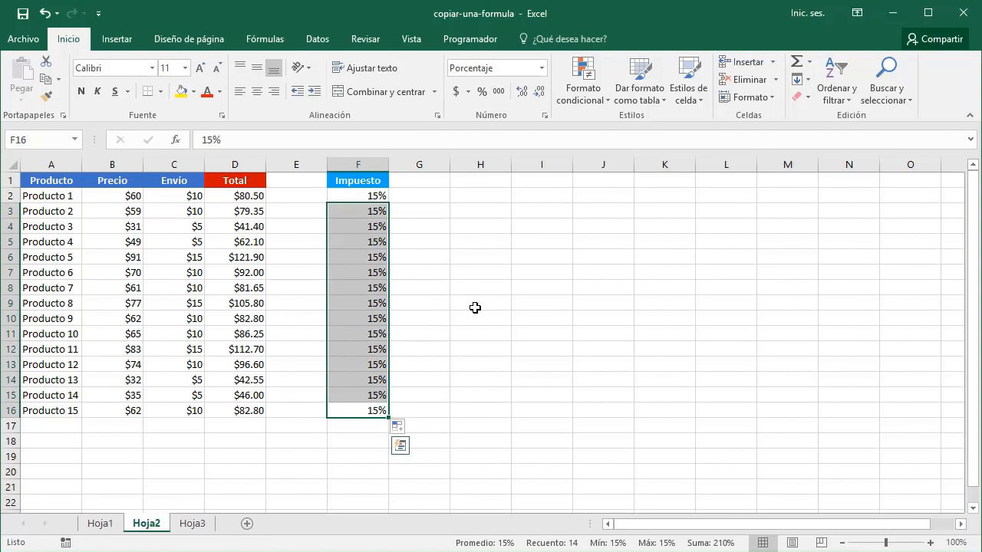
key("Delete")
left_click(350, 195)
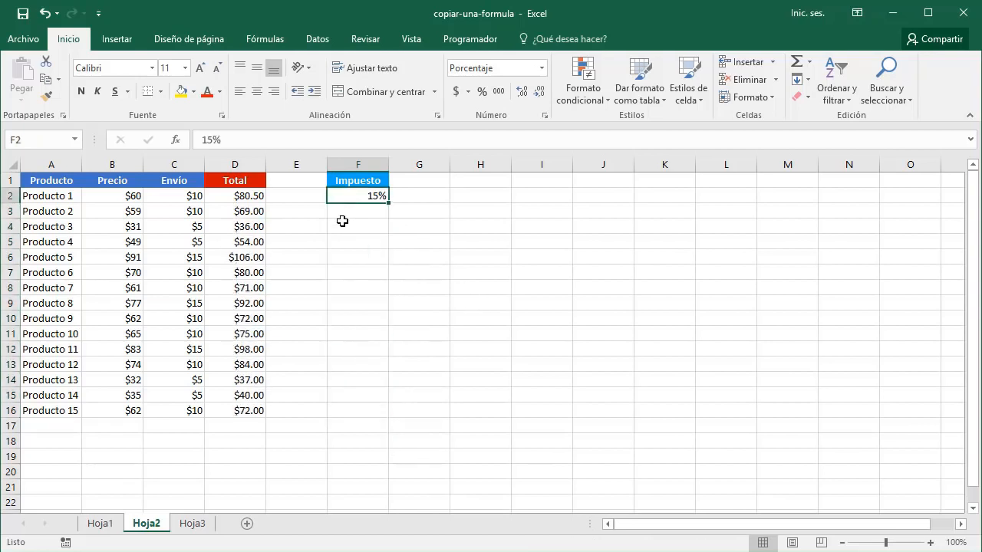
Change the D2 total formula to =SUMA(B2:C2)*(100%+$F$2) and fill it down to D16
left_click(248, 196)
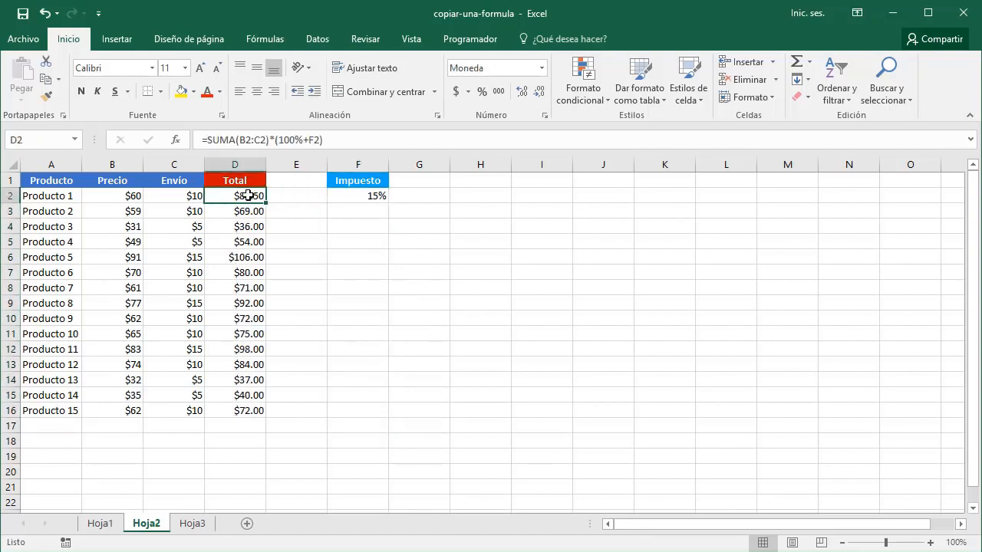
left_click(335, 142)
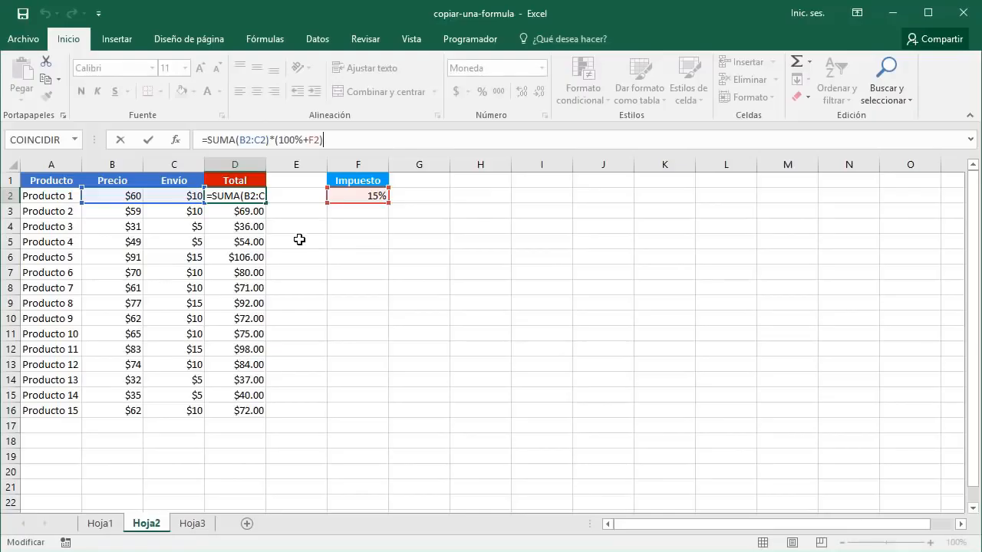
left_click(306, 139)
type("$F")
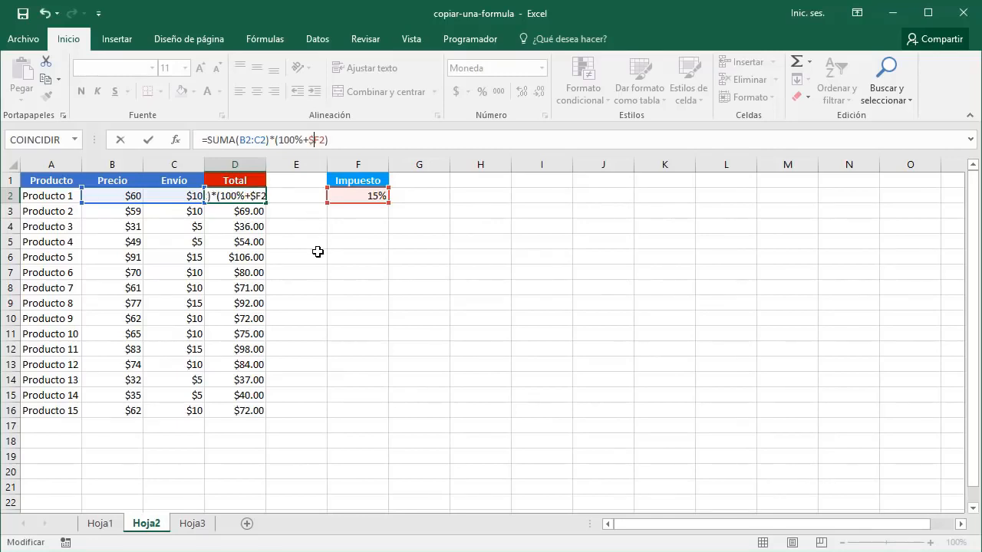
type("$")
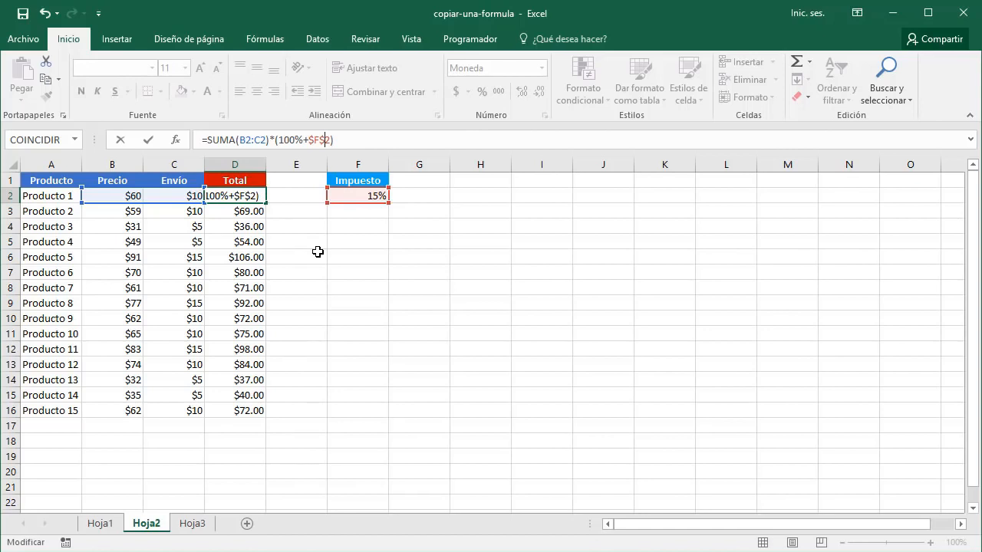
key("Return")
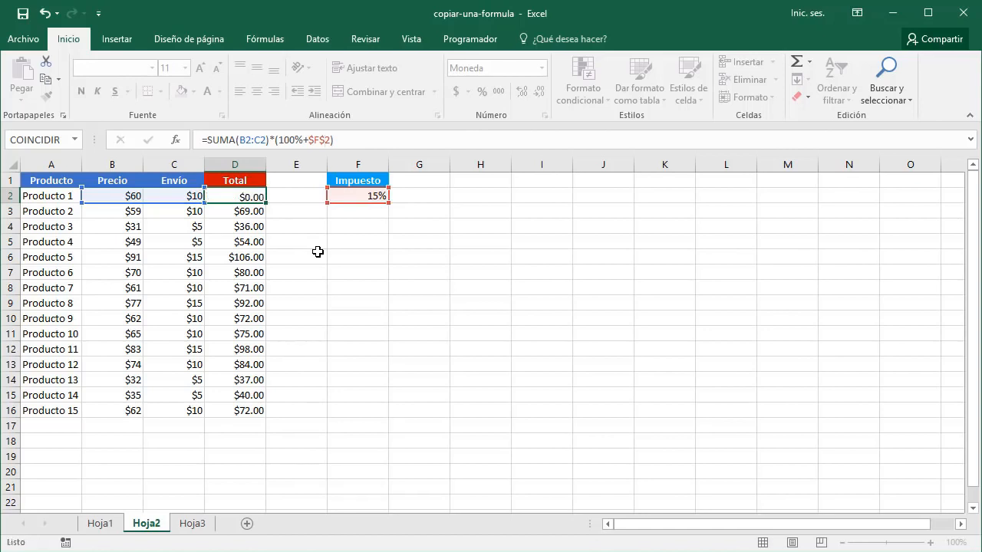
left_click(253, 194)
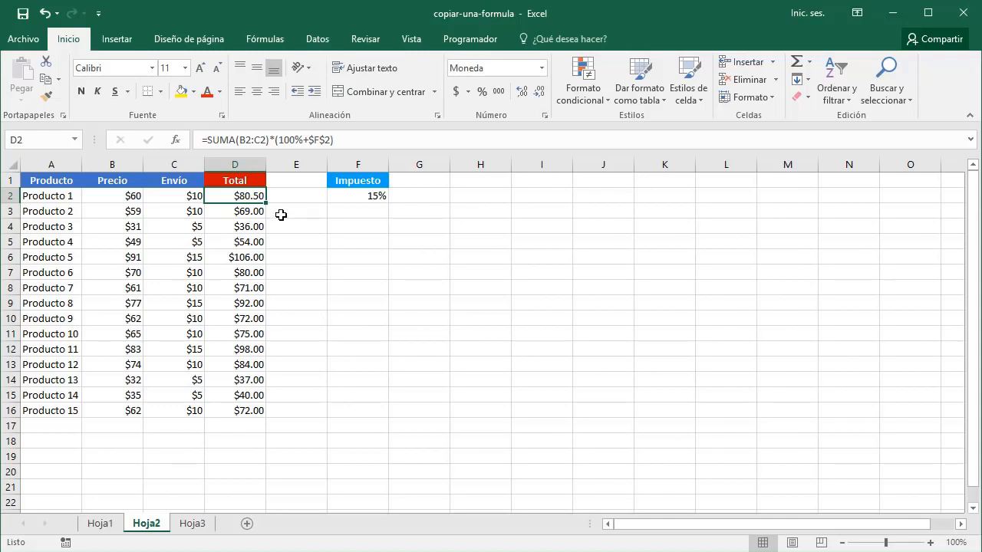
left_click_drag(266, 205, 271, 421)
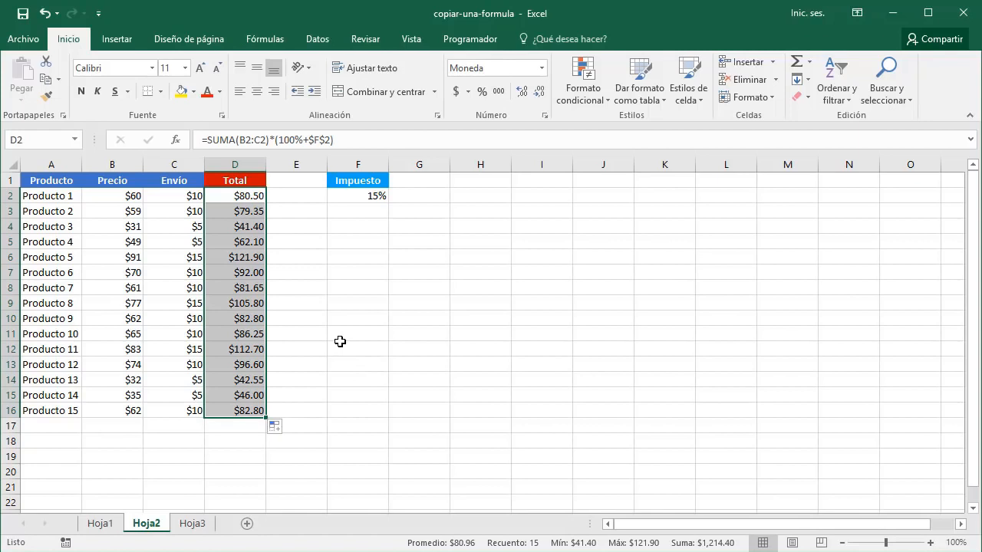
Examine which tax cell the copied total formulas from D3 through D13 refer to
left_click(250, 218)
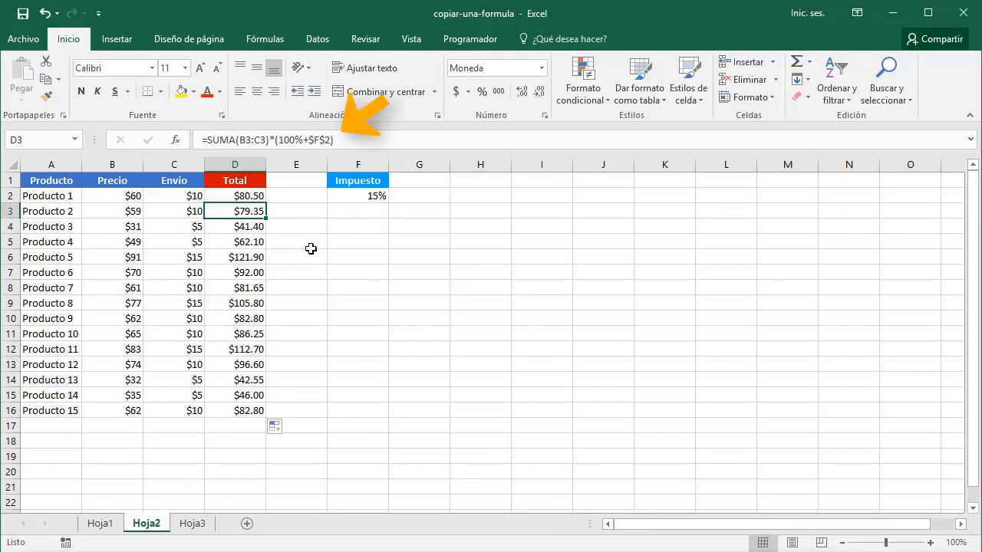
left_click(235, 228)
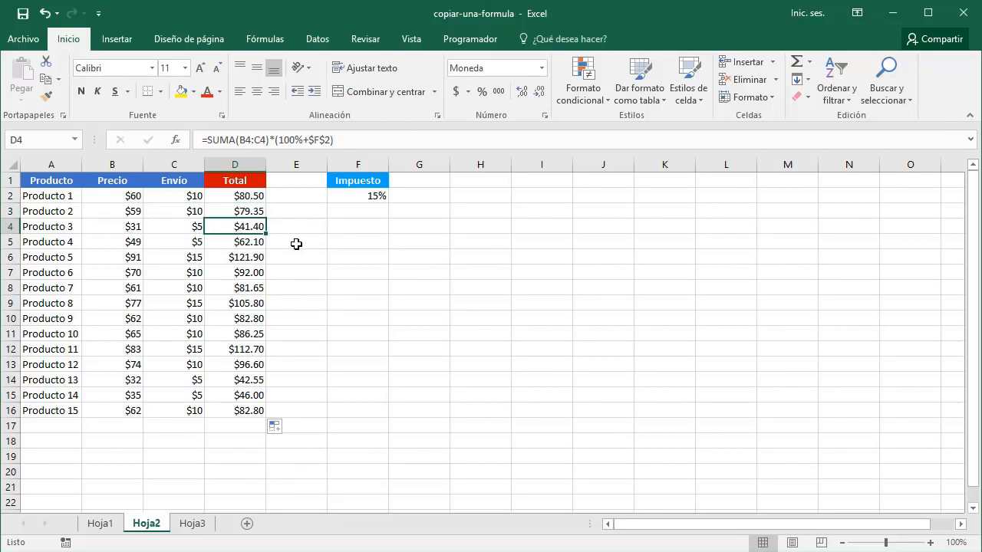
left_click(250, 241)
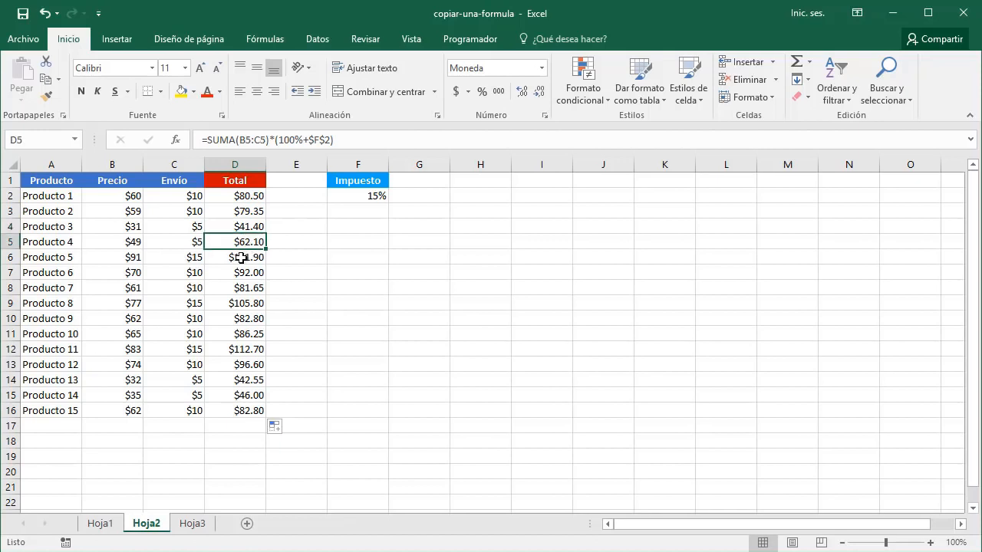
left_click(246, 261)
left_click(246, 278)
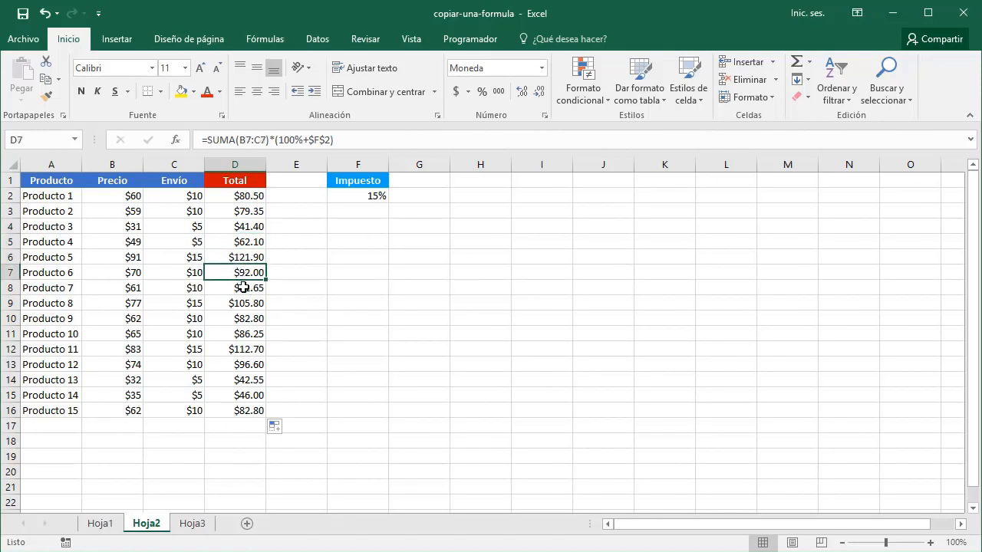
left_click(246, 289)
left_click(247, 305)
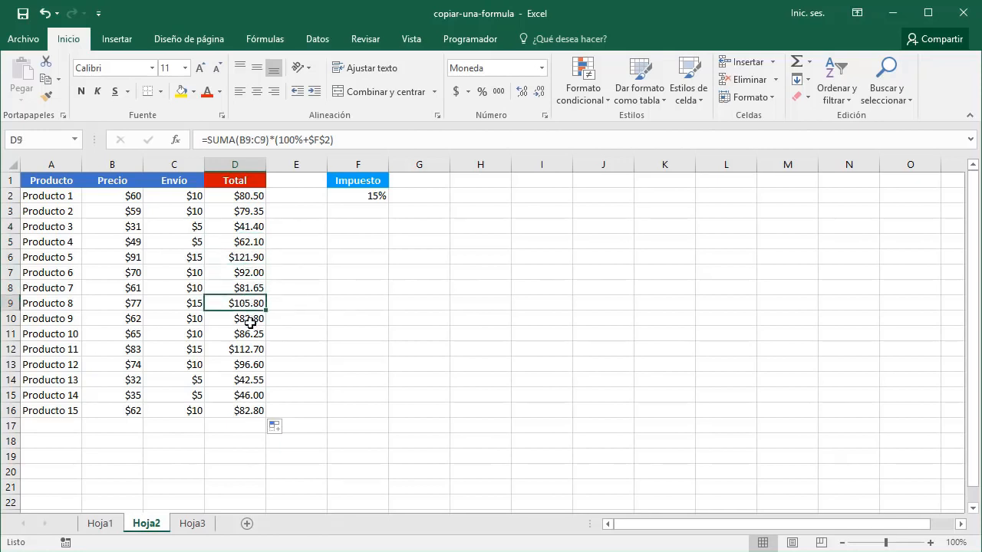
left_click(248, 320)
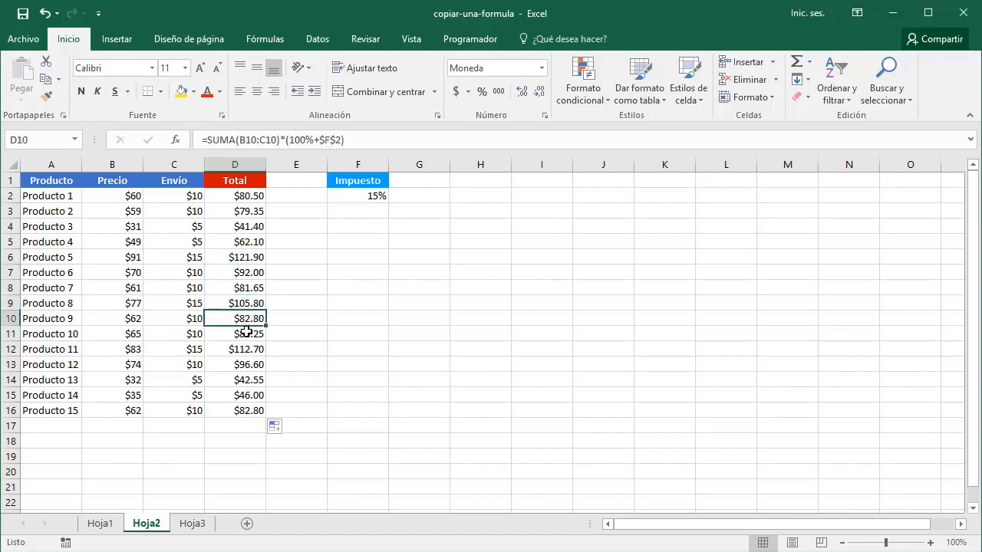
left_click(246, 335)
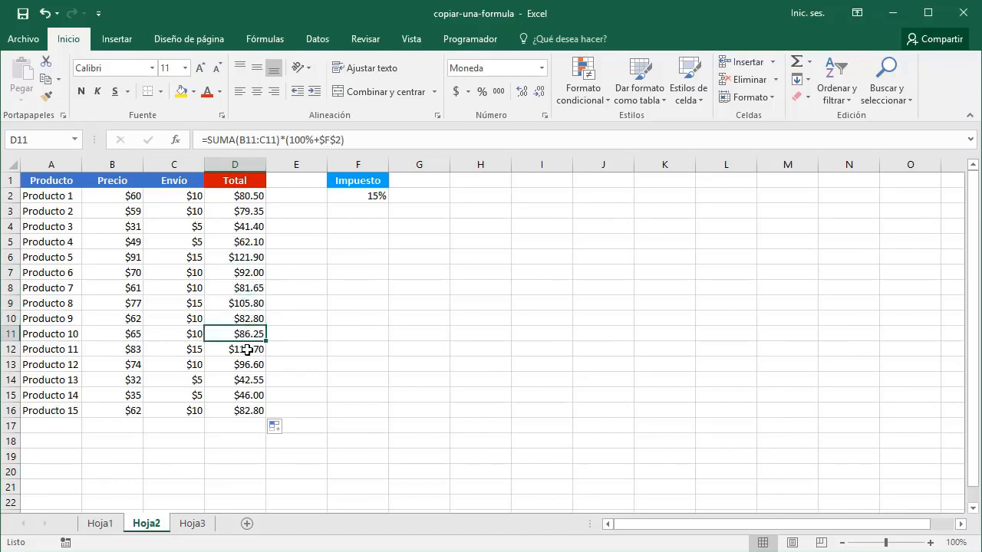
left_click(247, 350)
left_click(251, 363)
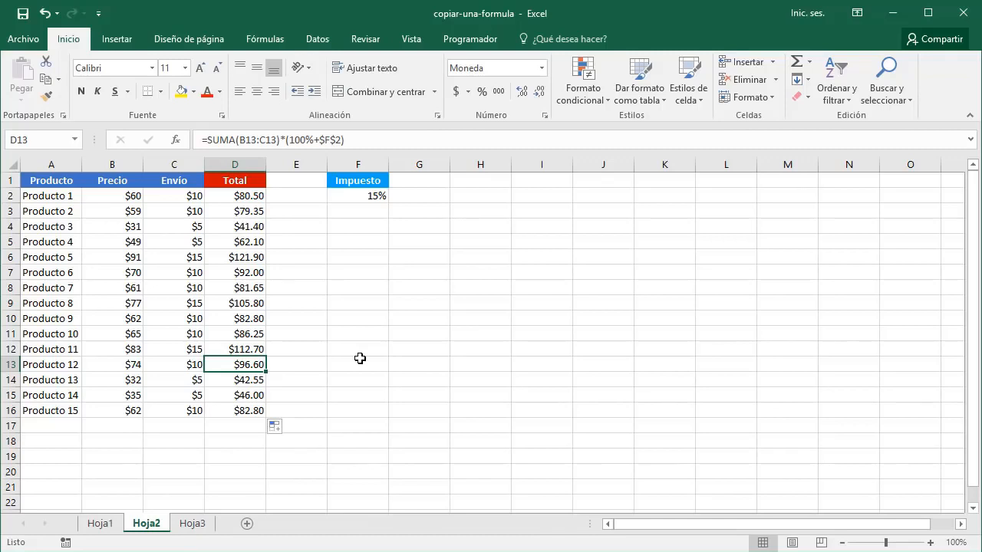
Set the tax rate in F2 to 20%
left_click(350, 195)
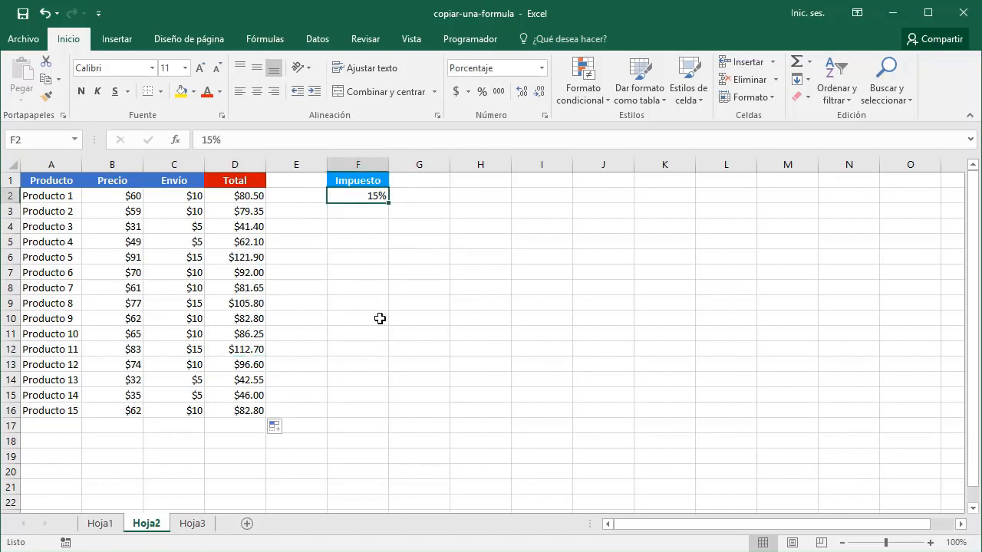
type("20")
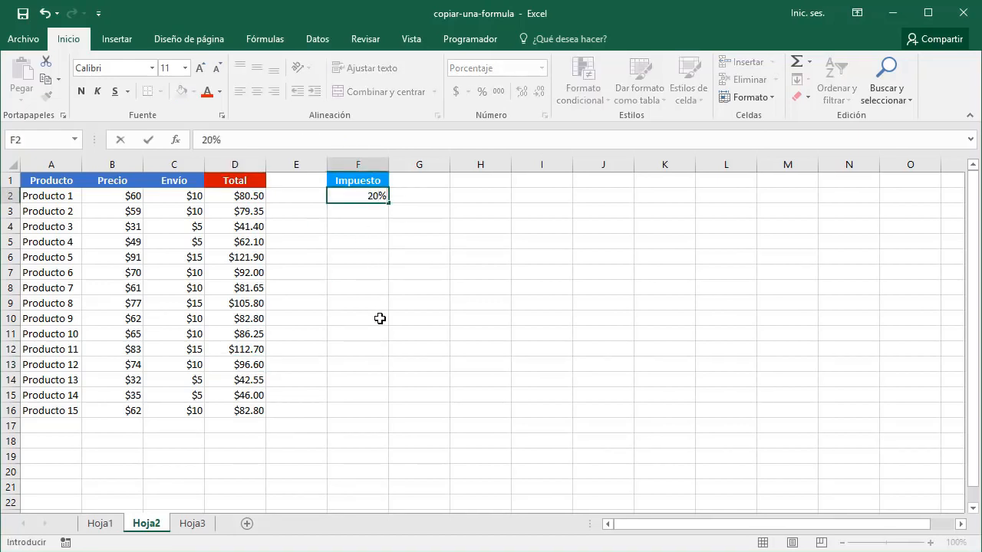
key("Return")
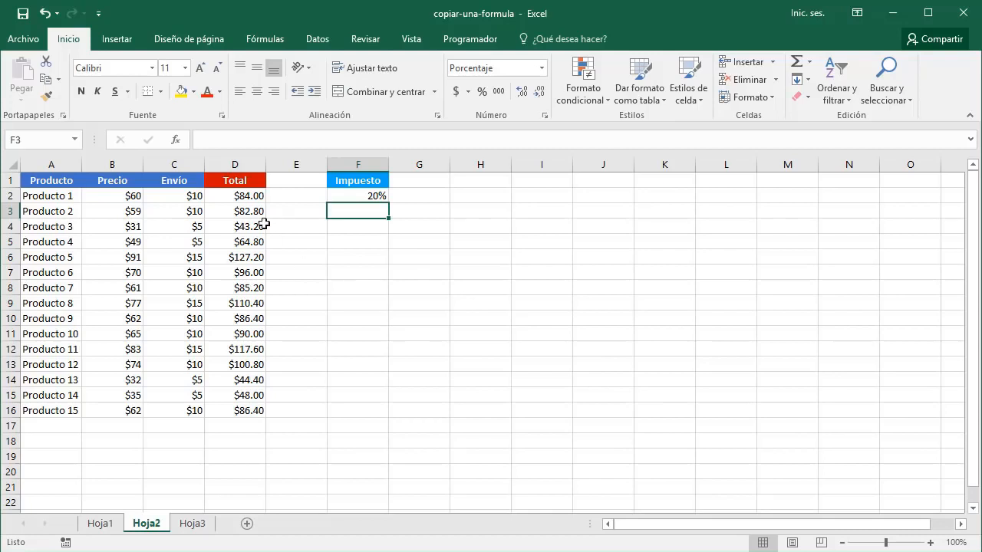
Clear the copied totals in D3:D16, keeping the formula in D2
left_click(245, 212)
left_click_drag(266, 219, 255, 415)
key("Delete")
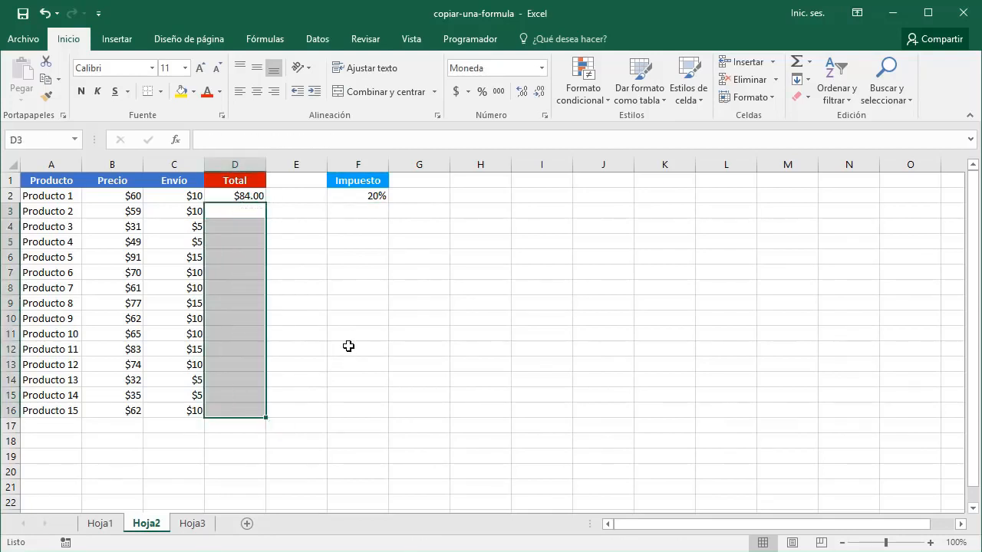
Try filling the D2 total formula down to D16 twice, undoing each fill
left_click(247, 196)
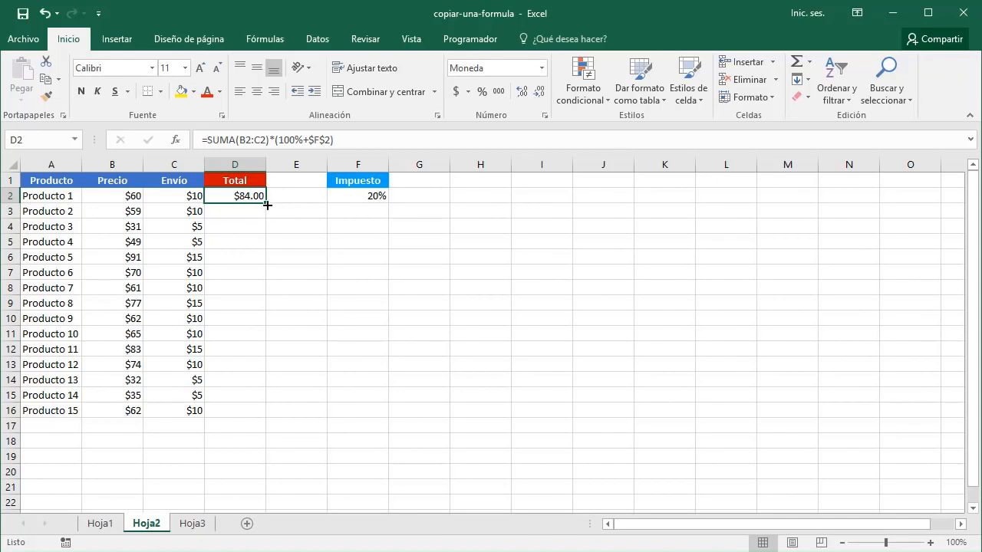
left_click_drag(267, 206, 266, 415)
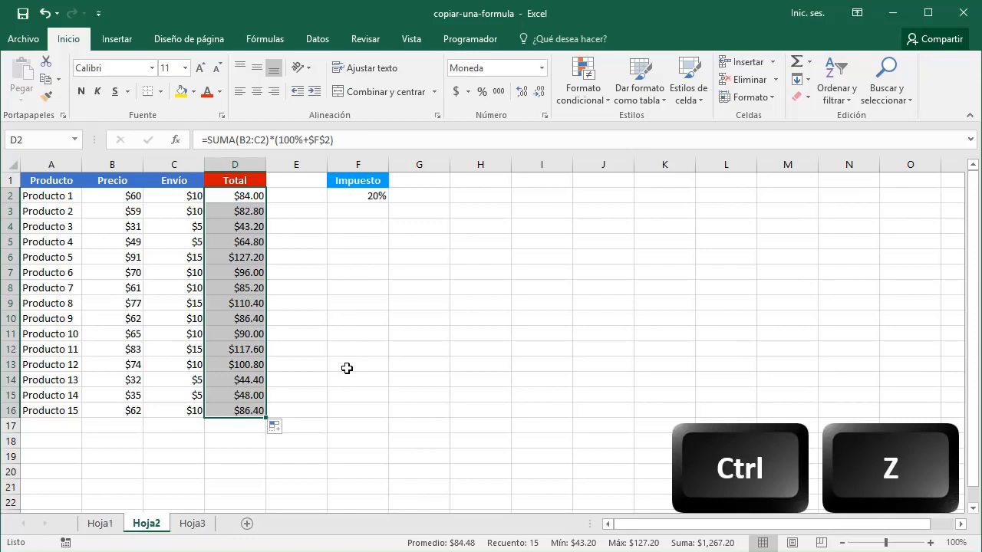
key("ctrl+z")
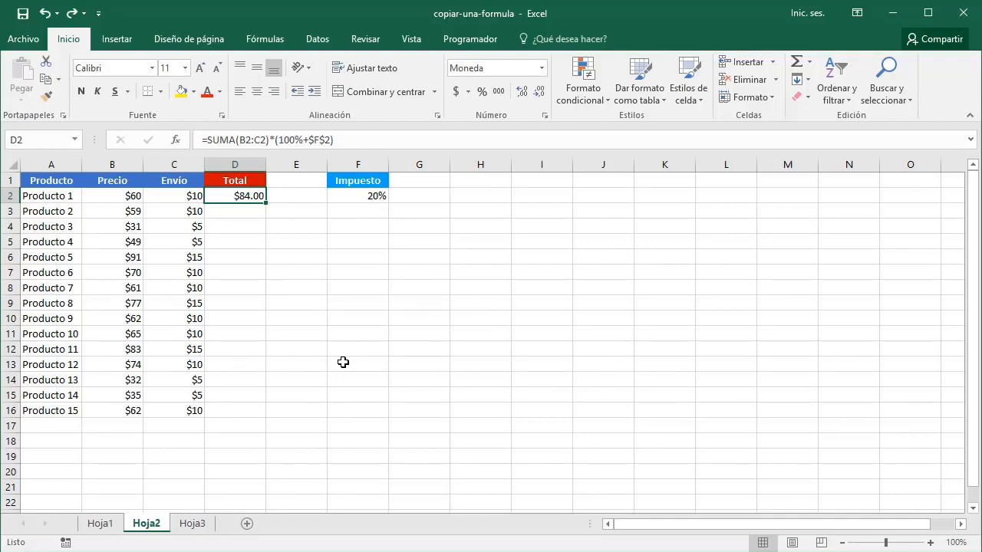
double_click(267, 203)
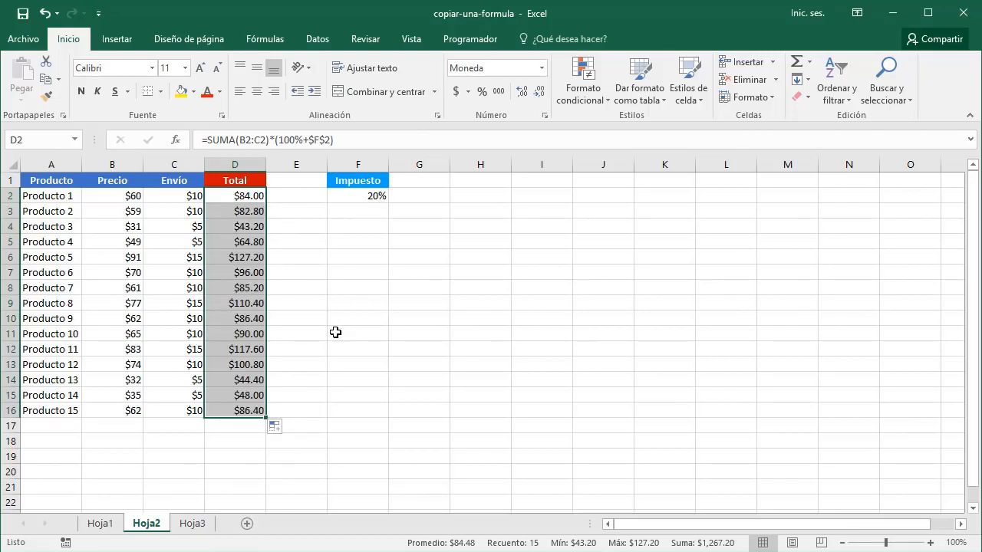
key("ctrl+z")
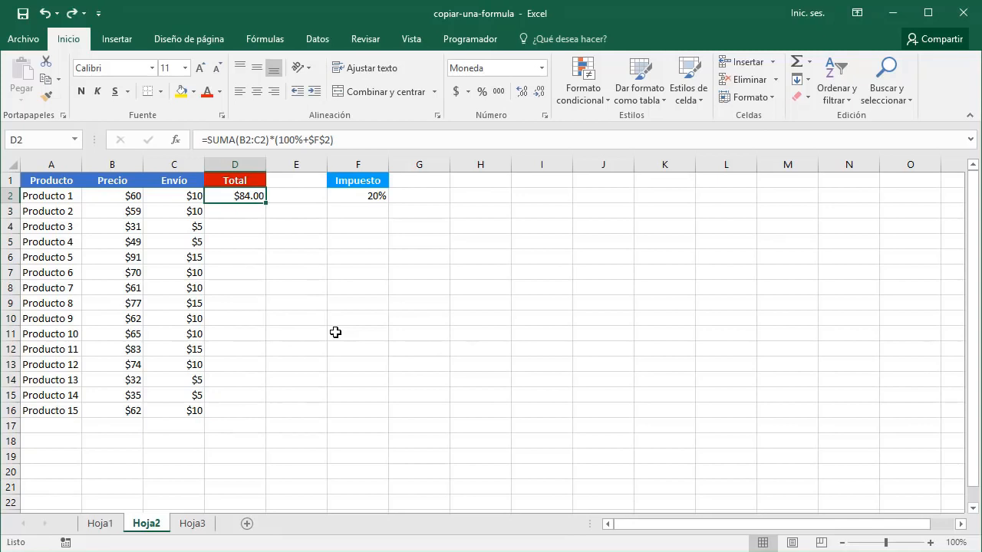
Copy the total formula from D2 and paste it into D3:D16
key("ctrl+c")
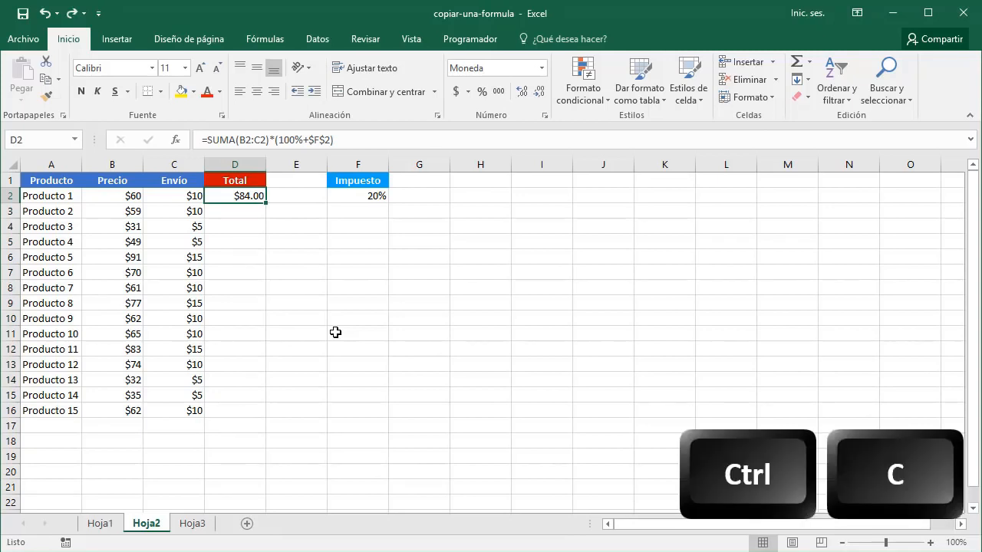
key("ctrl+c")
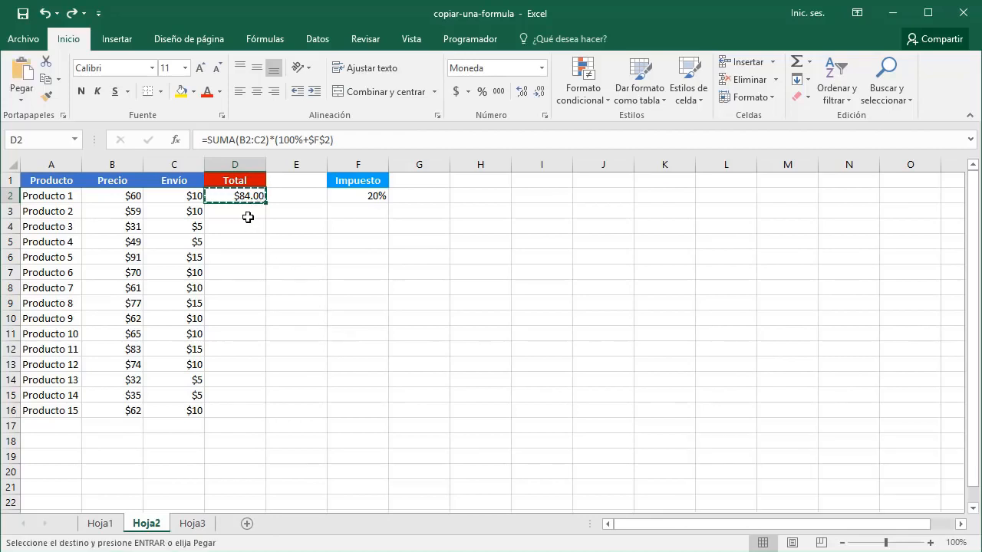
mouse_move(247, 214)
left_mouse_down()
mouse_move(265, 363)
mouse_move(256, 407)
left_mouse_up()
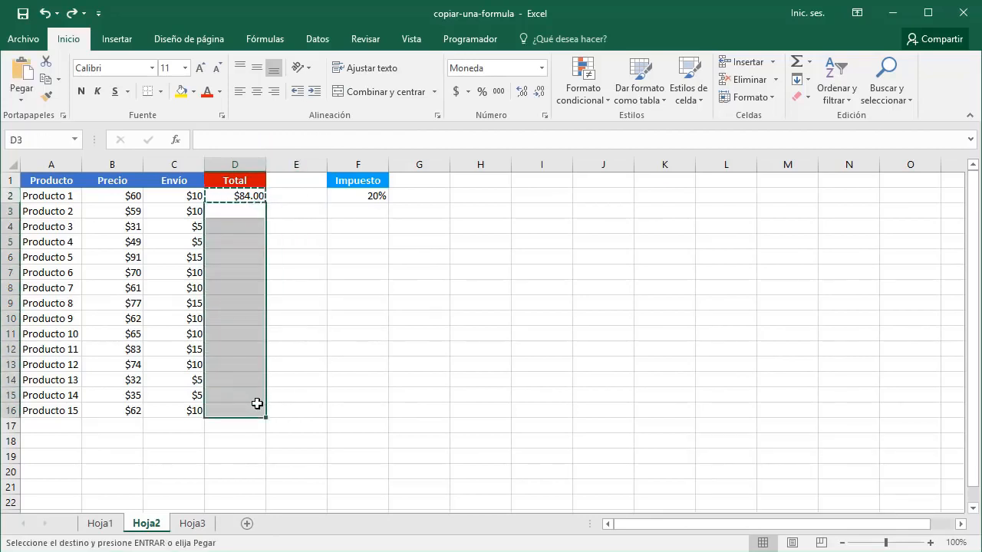
key("ctrl+v")
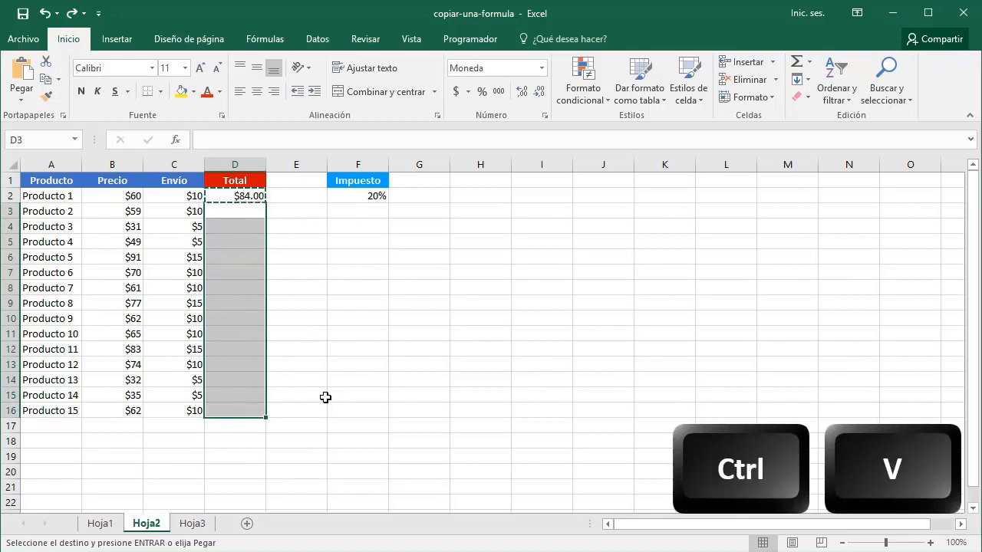
key("ctrl+v")
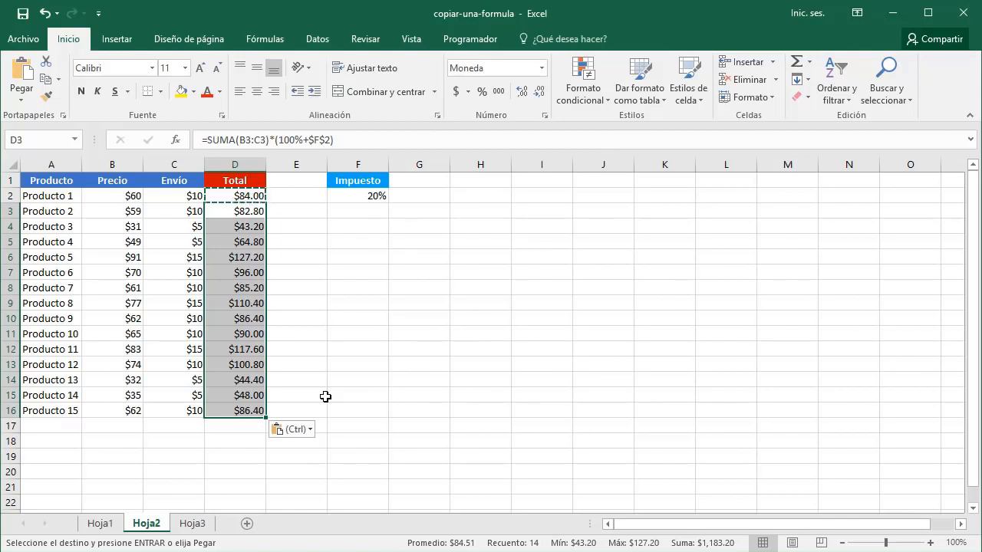
On sheet Hoja3, fill the D2 total formula down to D16 without formatting, preserving the alternating row shading
left_click(201, 526)
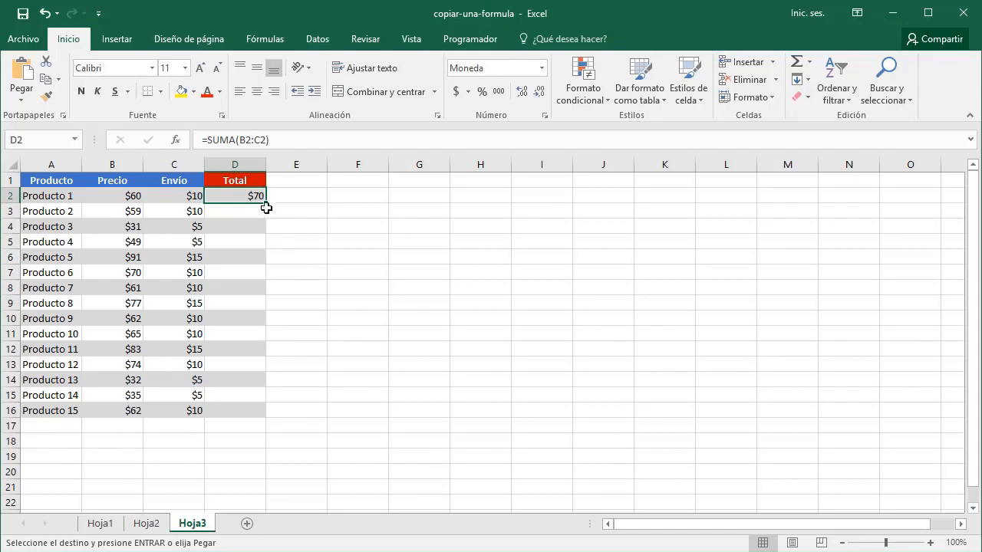
left_click_drag(266, 202, 271, 416)
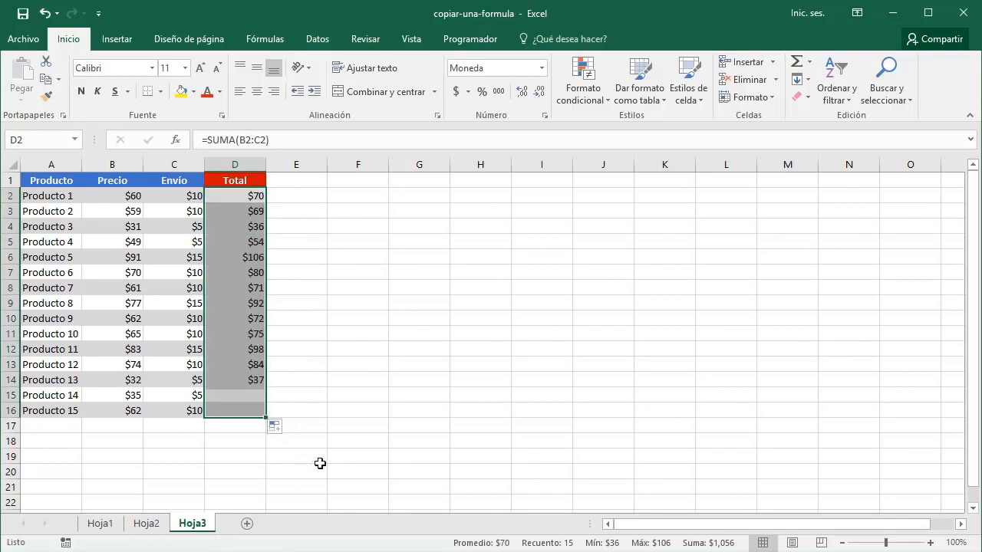
left_click(340, 427)
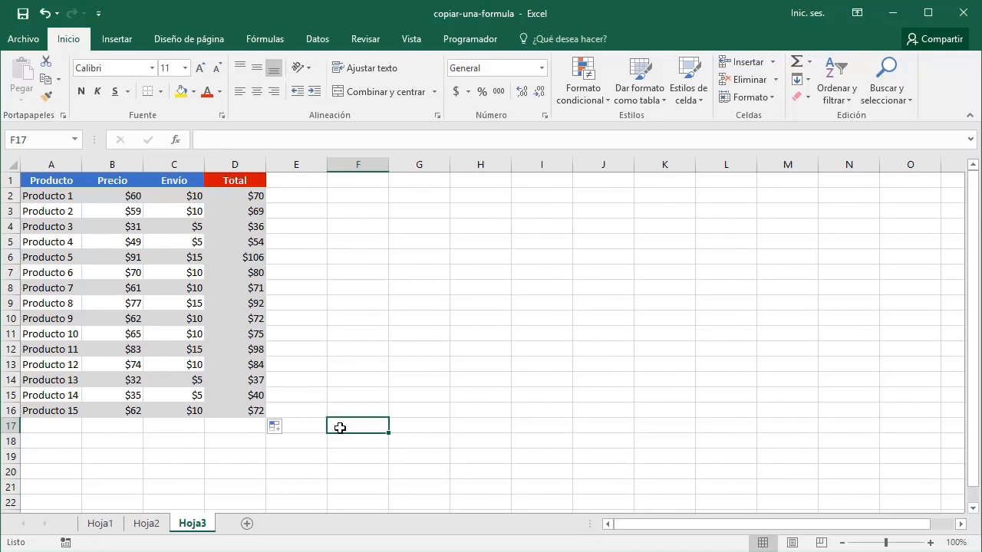
left_click(279, 429)
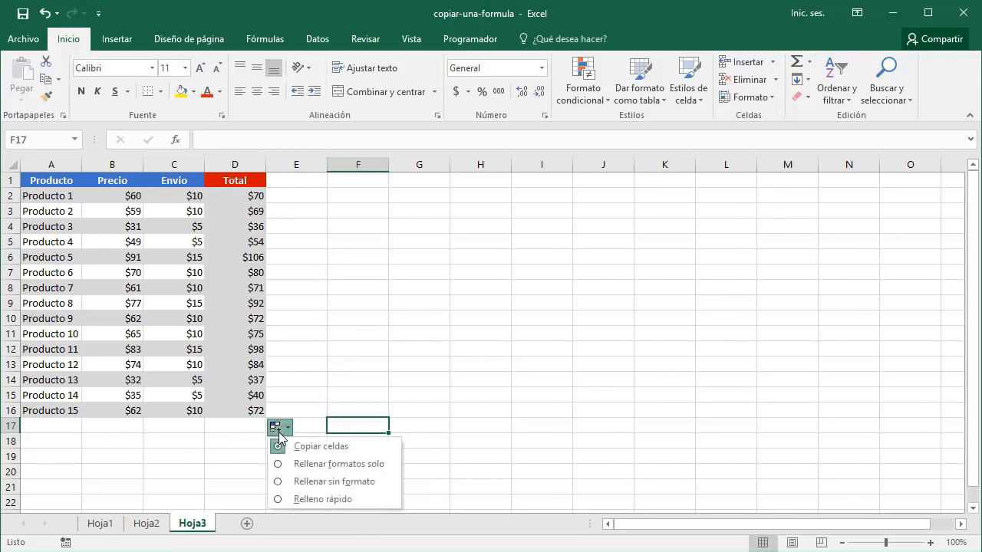
left_click(315, 482)
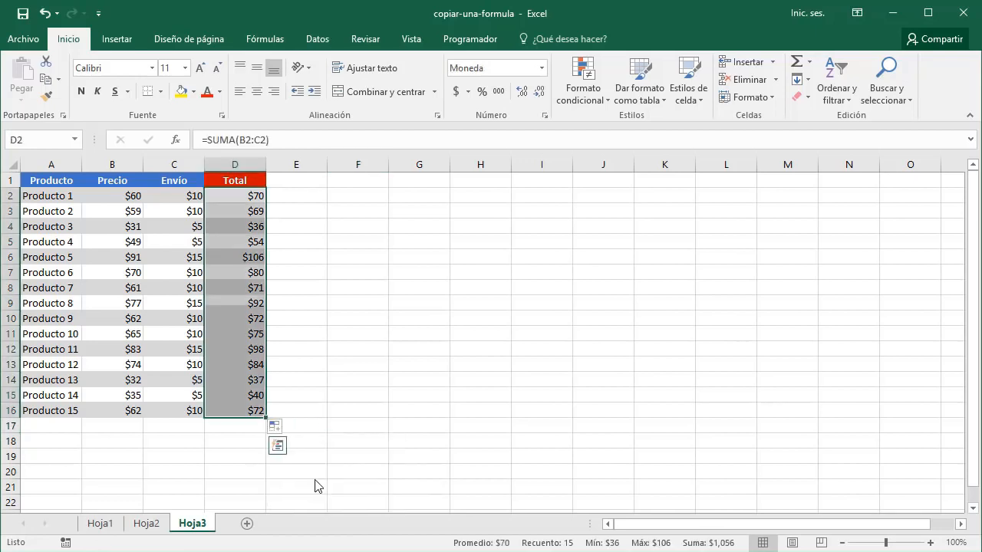
left_click(338, 415)
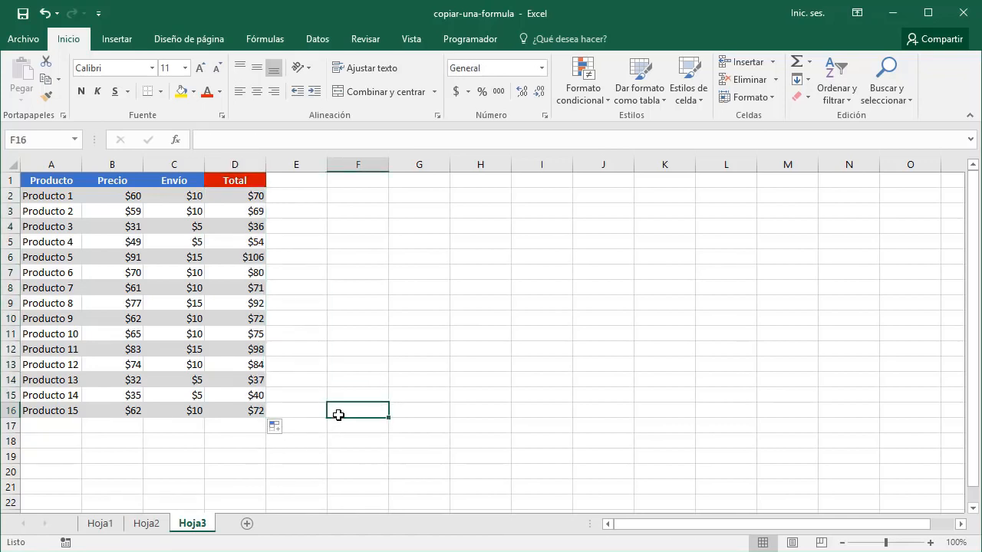
Undo the last fill, and paste only the formula from D2 into D3:D16 so the row shading is kept
key("ctrl+z")
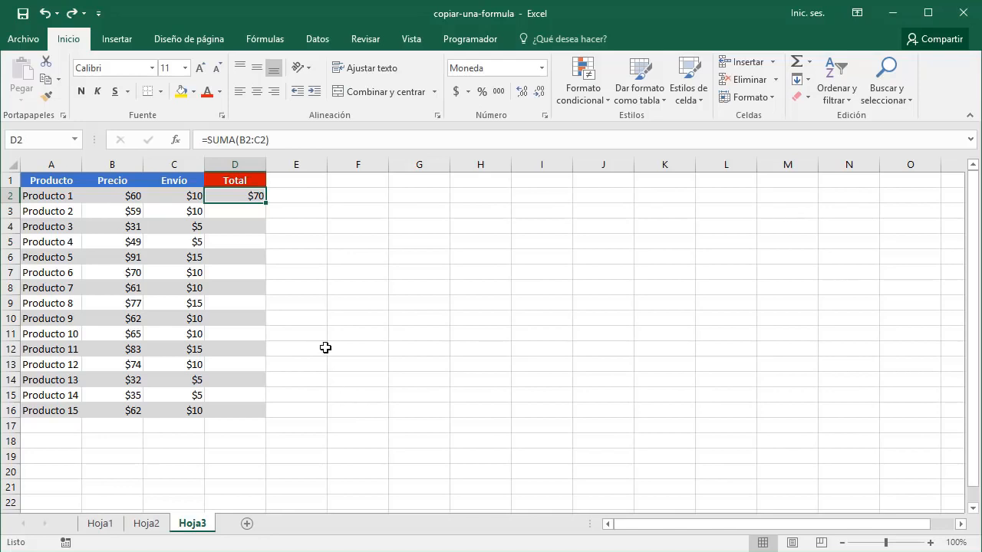
key("ctrl+c")
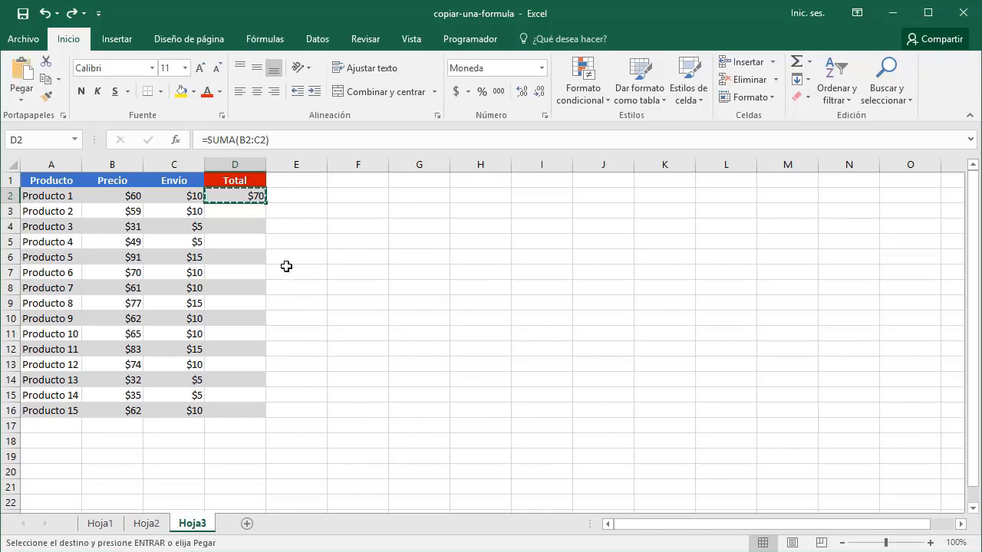
left_click(239, 213)
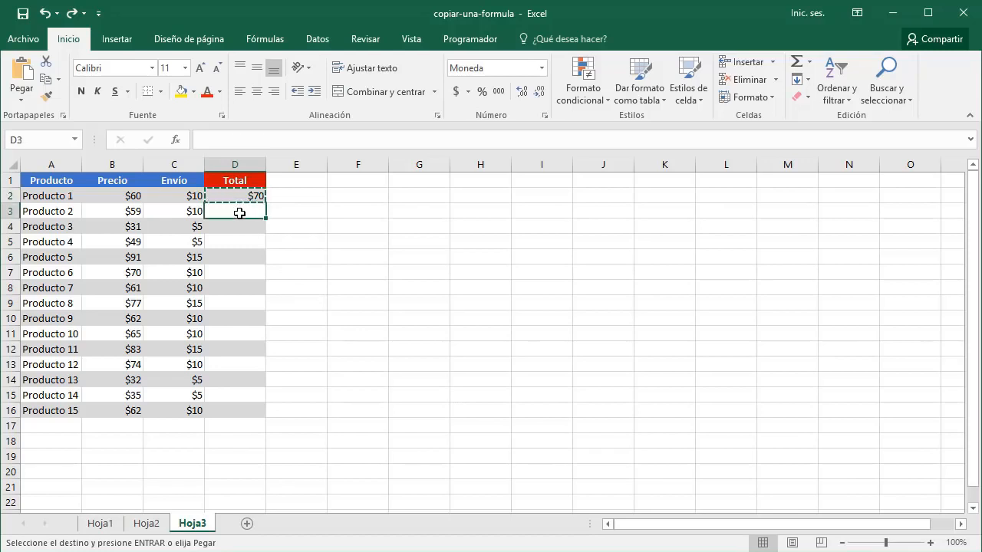
left_click(250, 412, "shift")
left_click(22, 101)
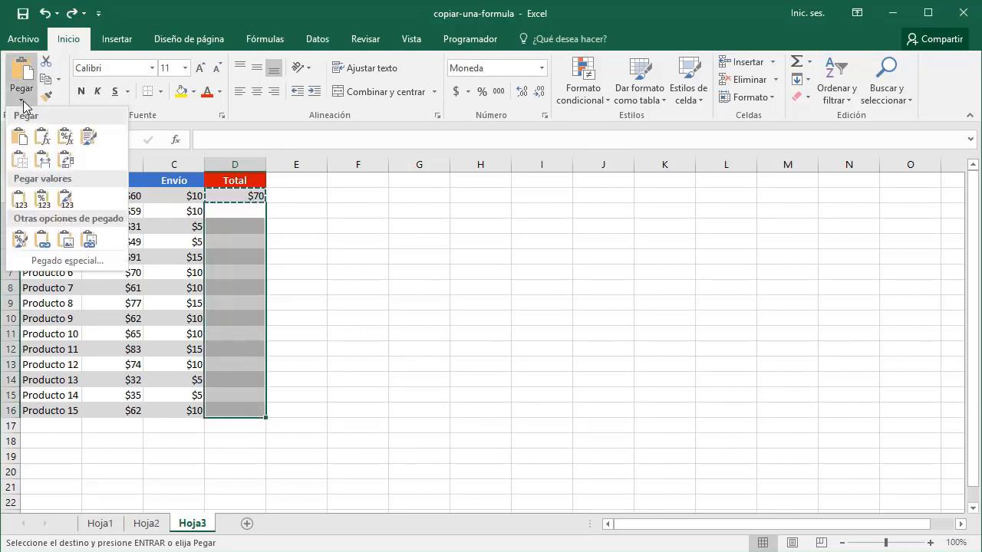
left_click(42, 136)
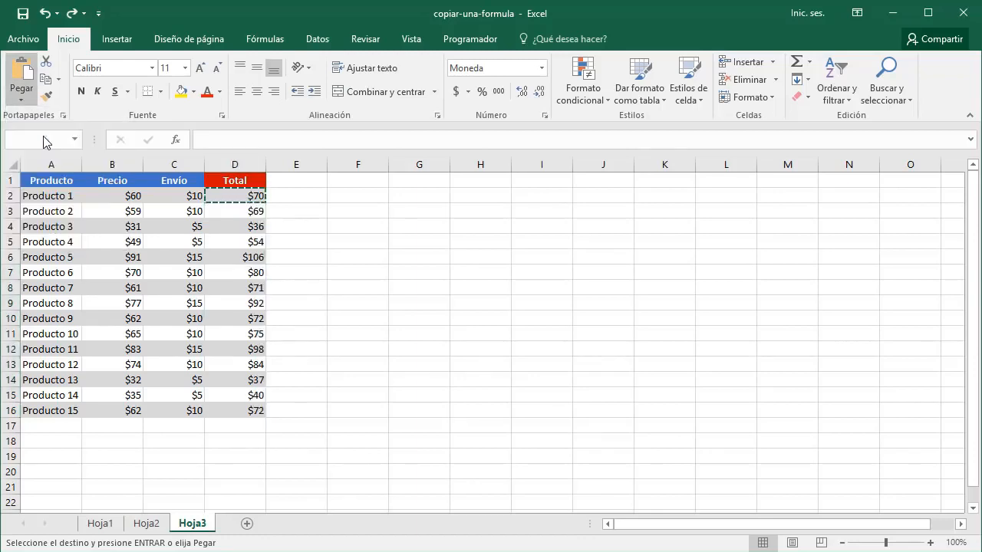
left_click(359, 440)
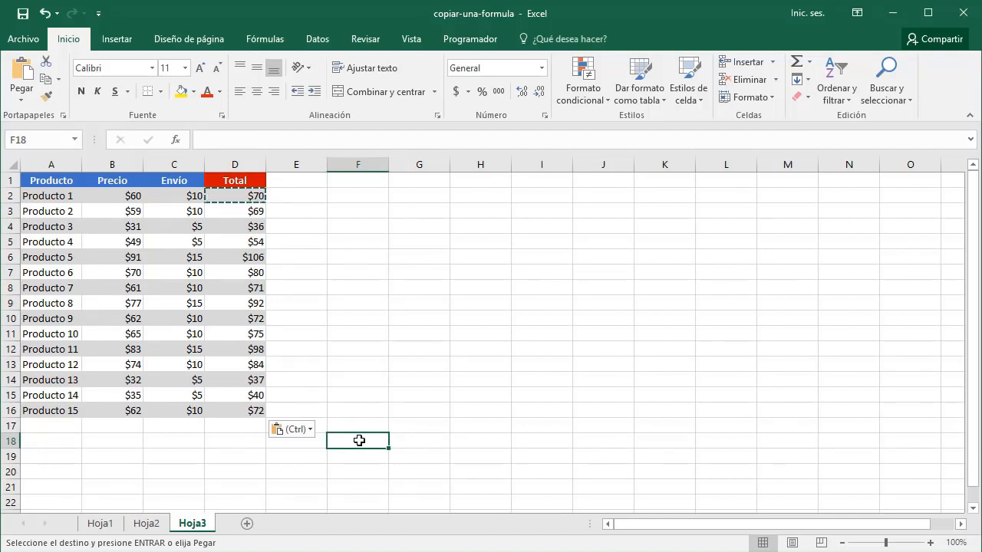
Undo the formula paste in D3:D16 and clear the total formula from D2
key("ctrl+z")
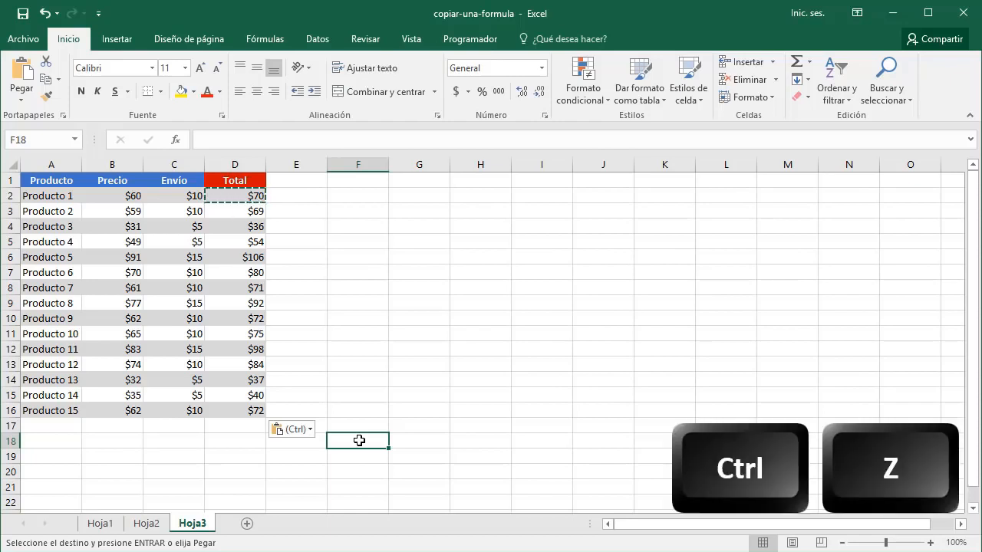
key("ctrl+z")
key("ctrl+z")
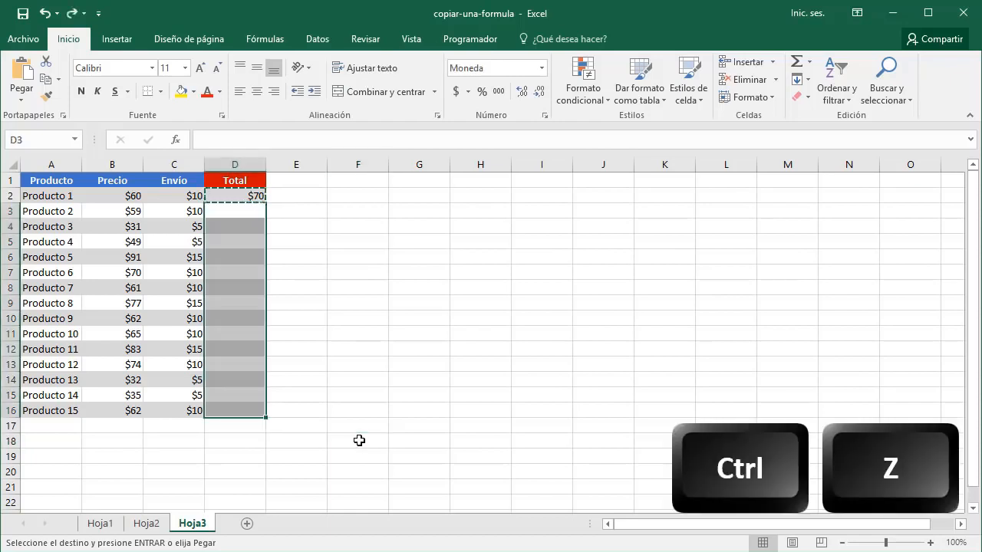
key("Escape")
left_click(248, 197)
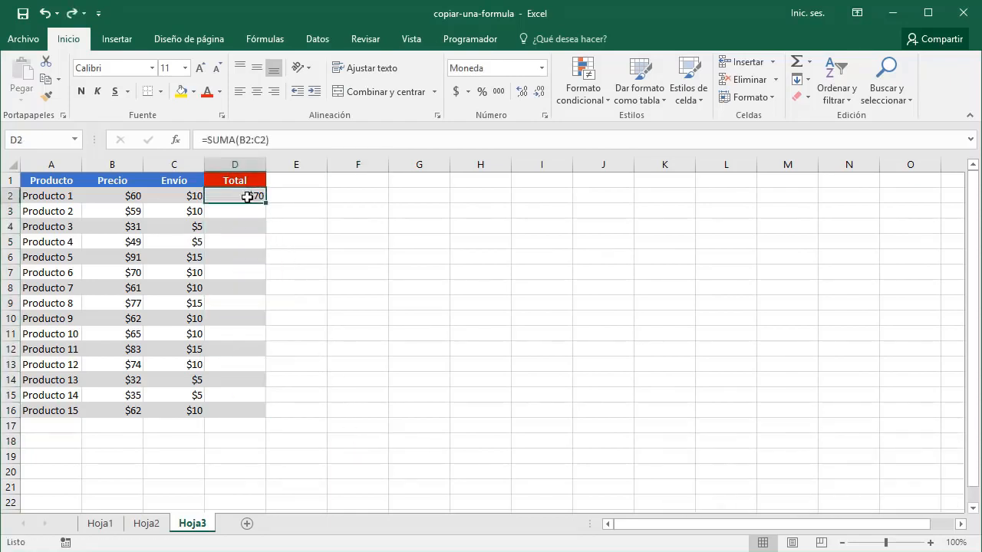
key("Delete")
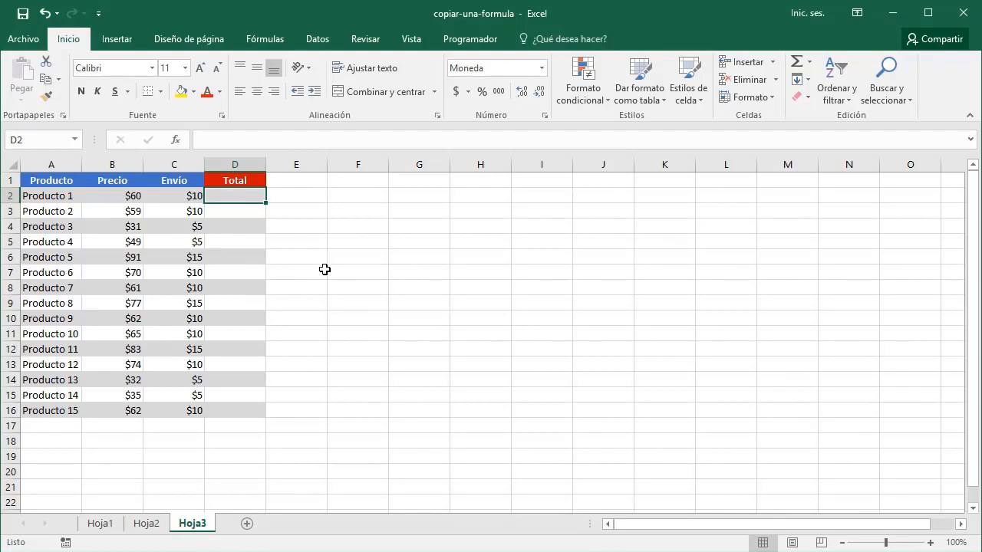
Enter the formula =SUMA(B2:C2) into all cells of D2:D16 at once
left_click(239, 413, "shift")
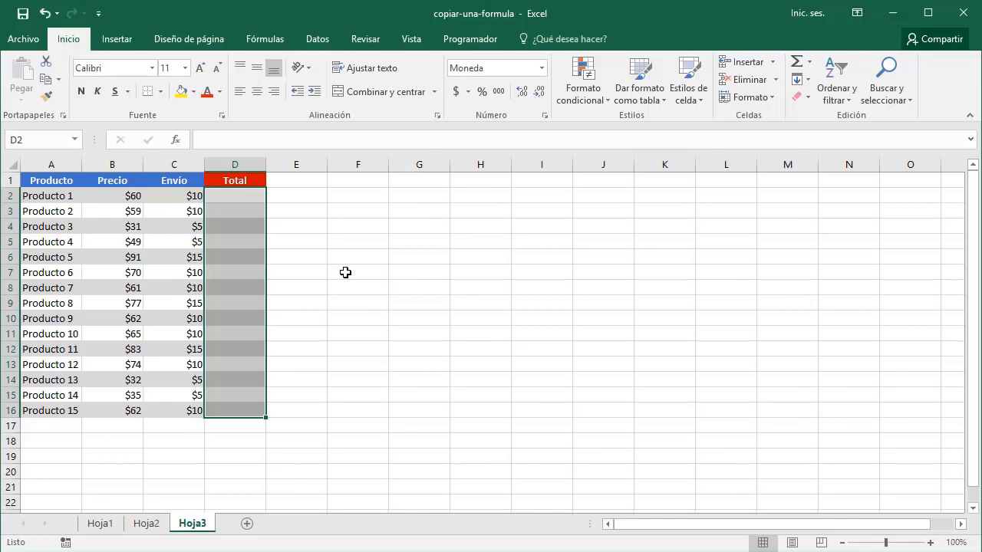
type("=")
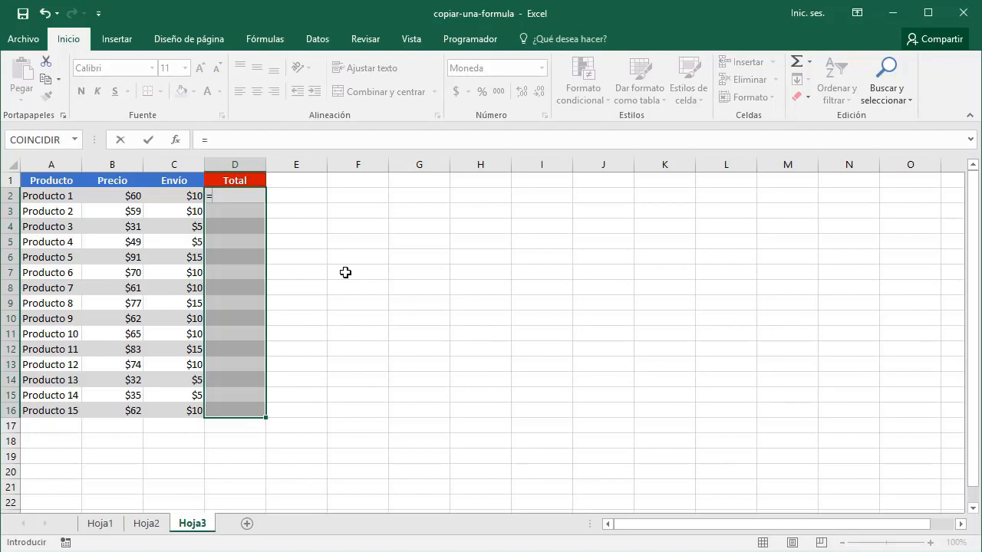
type("SUMA(")
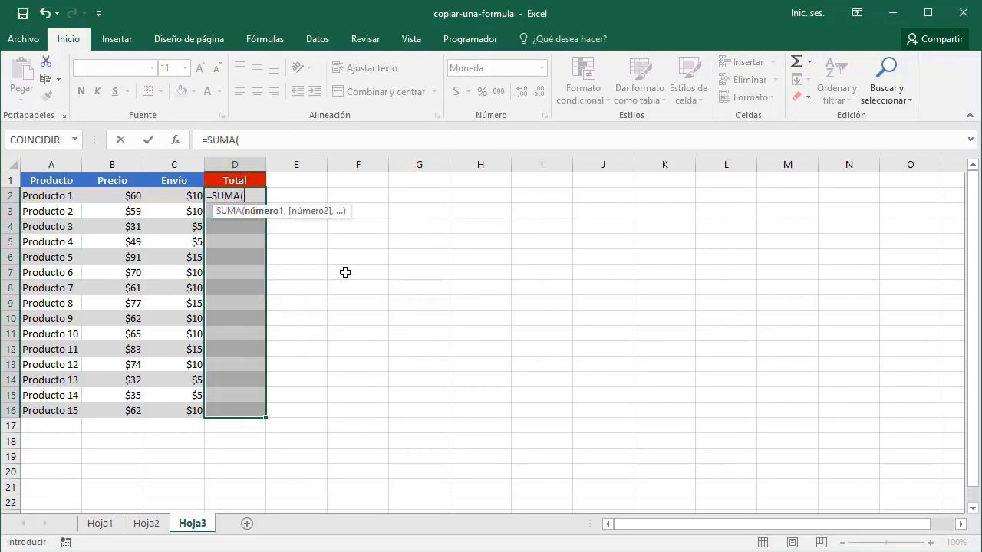
type("B2")
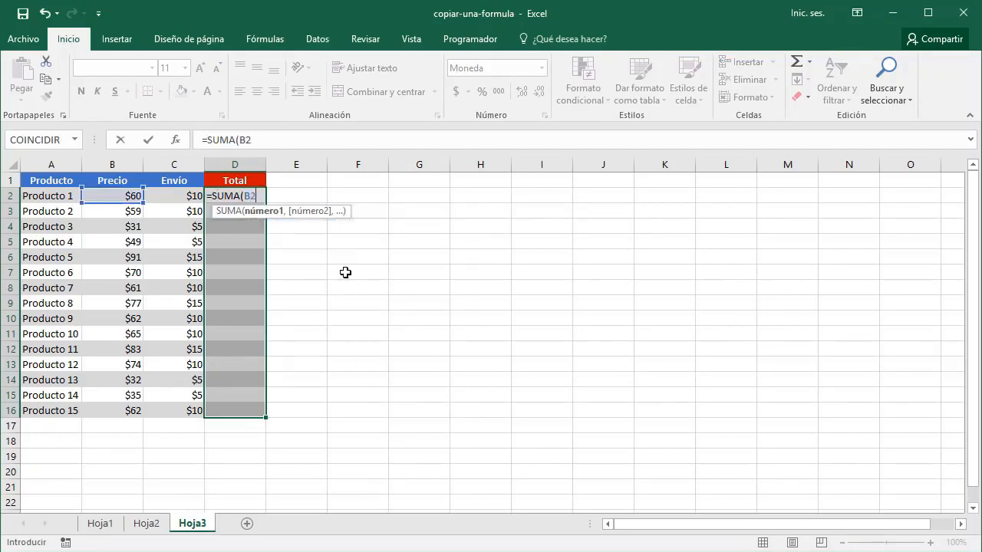
type(":C2)")
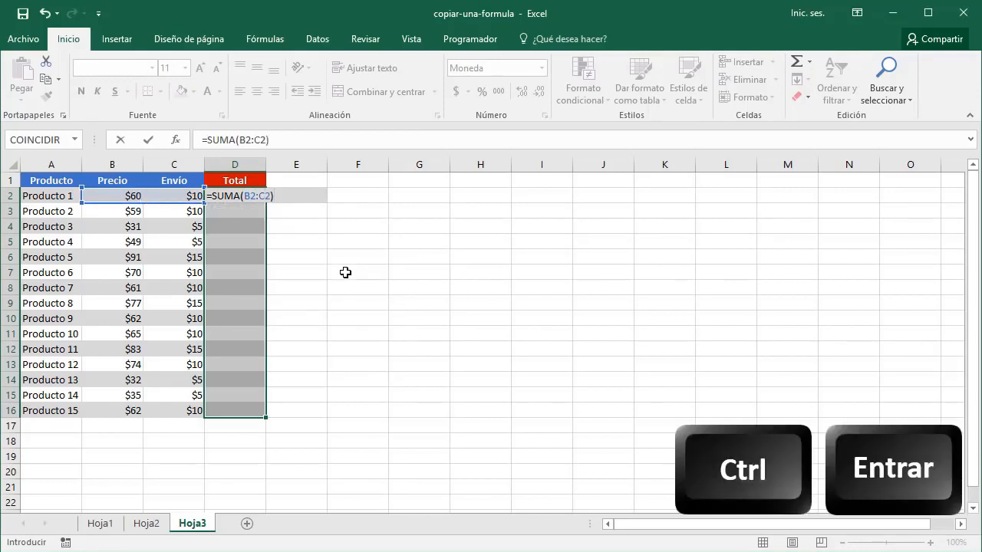
key("ctrl+Return")
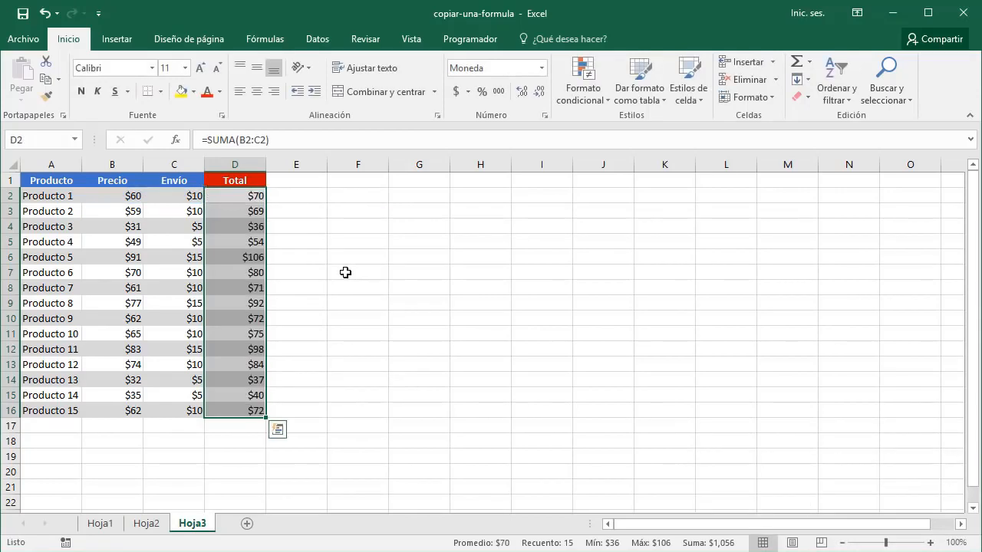
left_click(344, 423)
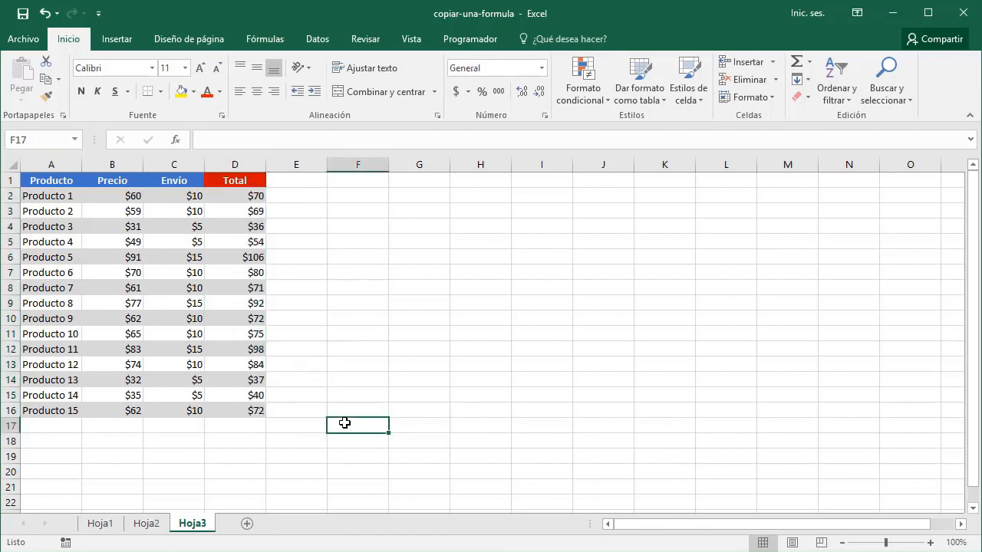